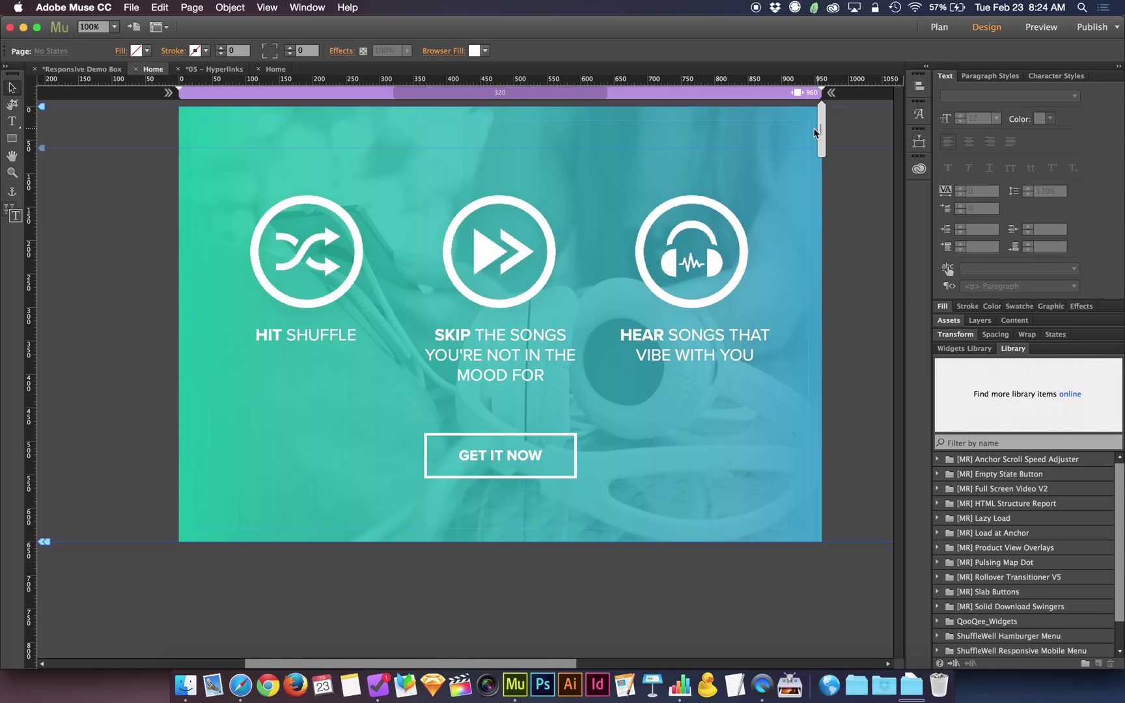
# Preview the page at narrower widths, then let it expand past 960 px to about 1053 px
pyautogui.moveTo(821, 130); pyautogui.dragTo(687, 133)
pyautogui.moveTo(759, 142); pyautogui.dragTo(807, 106)
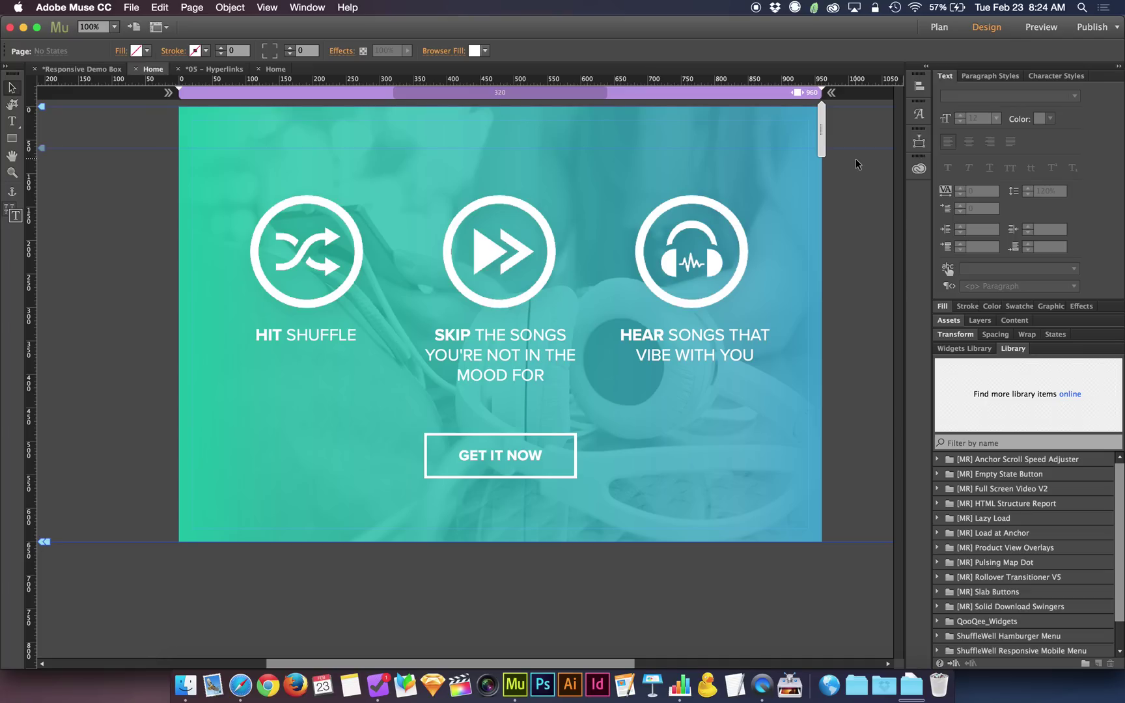
pyautogui.moveTo(820, 137); pyautogui.dragTo(847, 123)
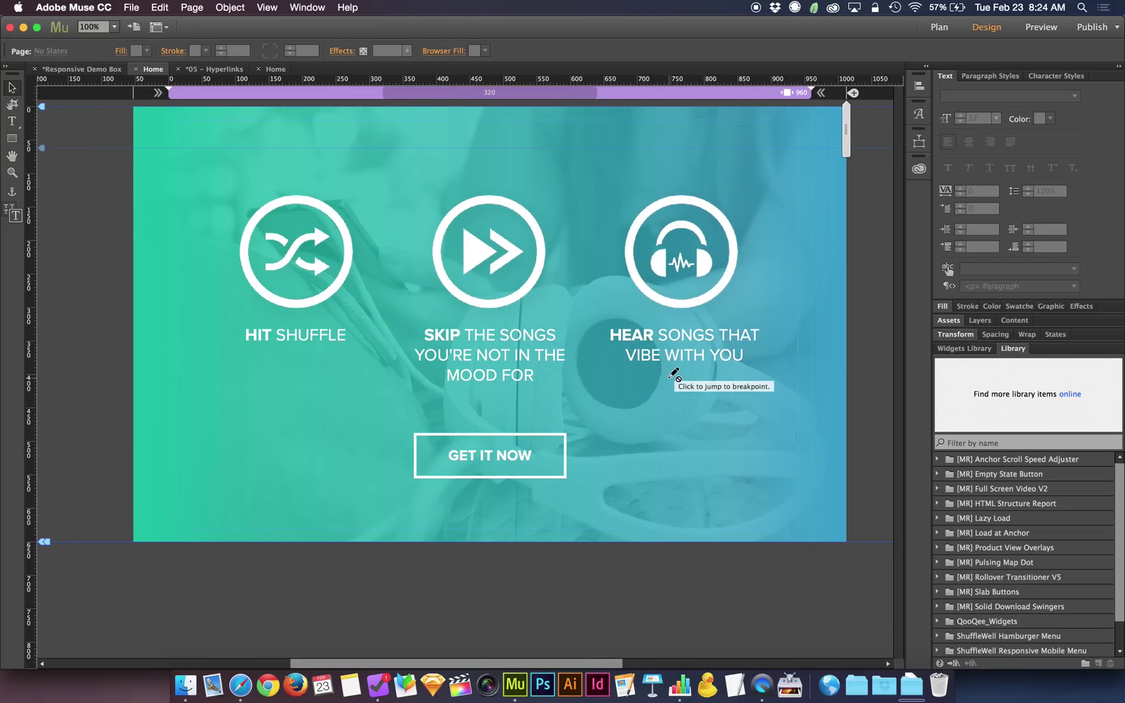
pyautogui.moveTo(848, 146); pyautogui.dragTo(860, 140)
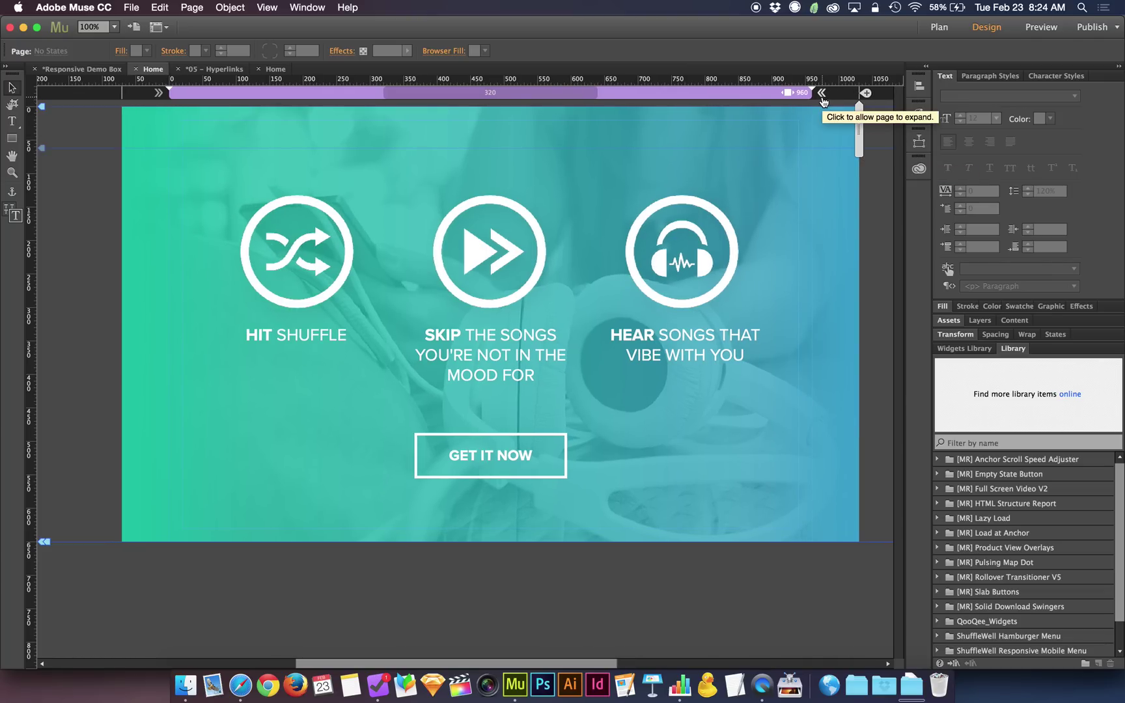
pyautogui.click(823, 98)
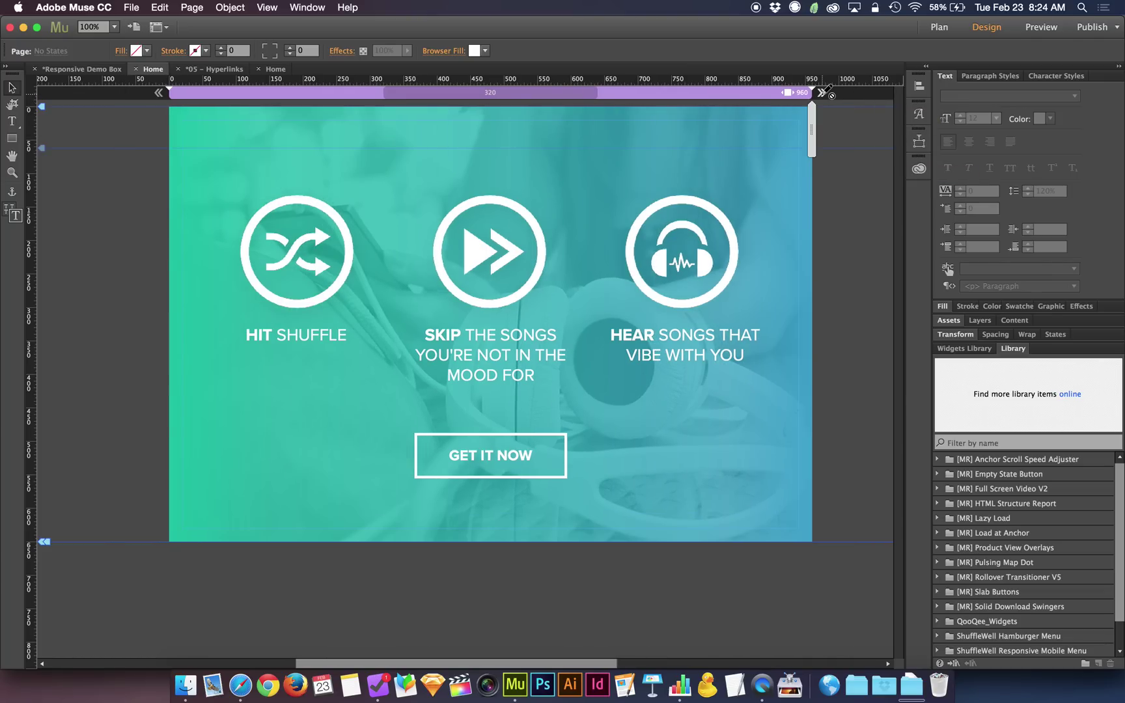
pyautogui.moveTo(826, 120); pyautogui.dragTo(862, 121)
# Cap the page width back at 960 px with the » arrow
pyautogui.click(822, 98)
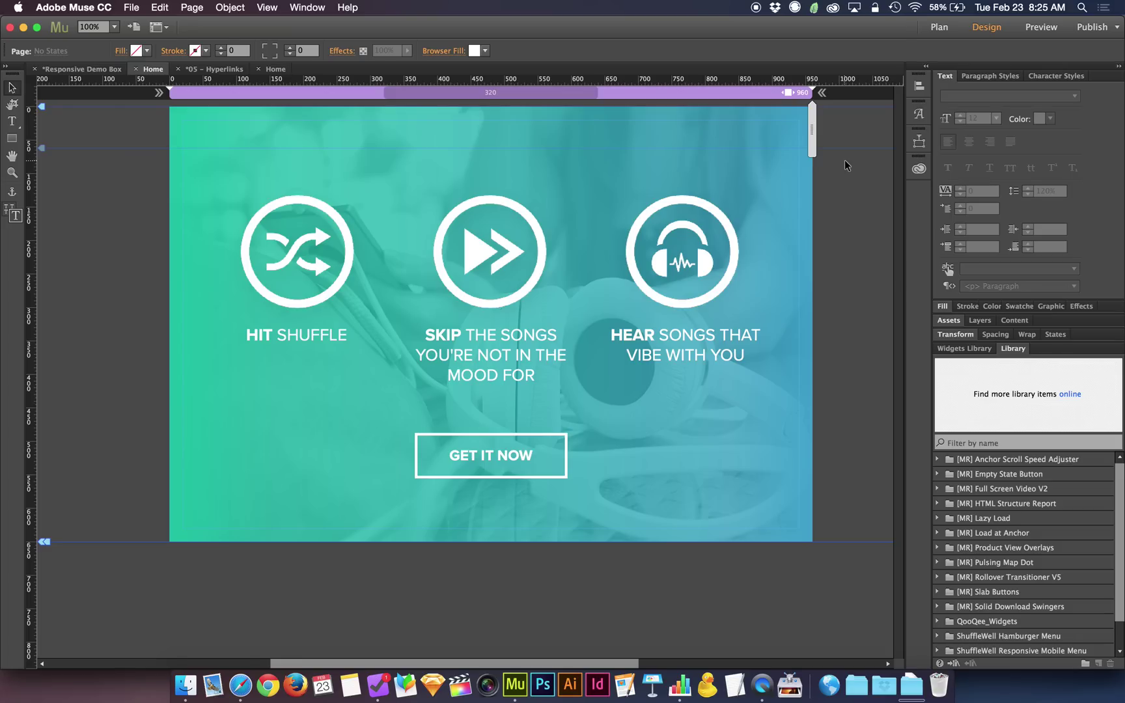
pyautogui.moveTo(812, 128); pyautogui.dragTo(729, 135)
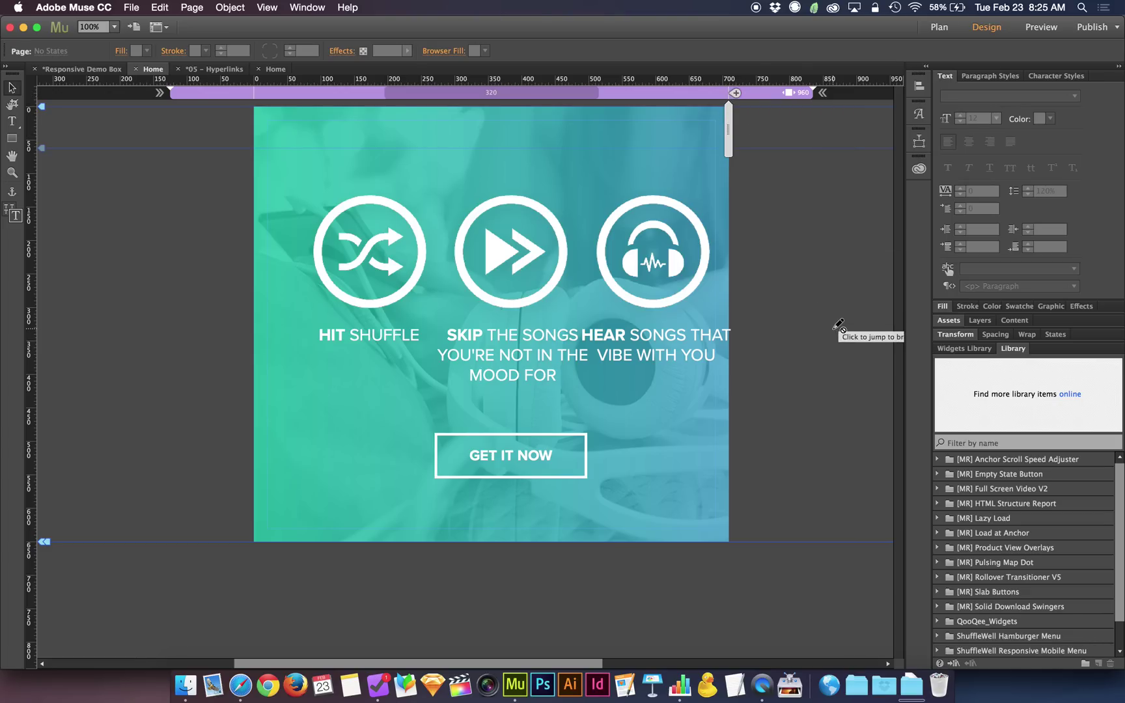
pyautogui.moveTo(729, 142); pyautogui.dragTo(808, 143)
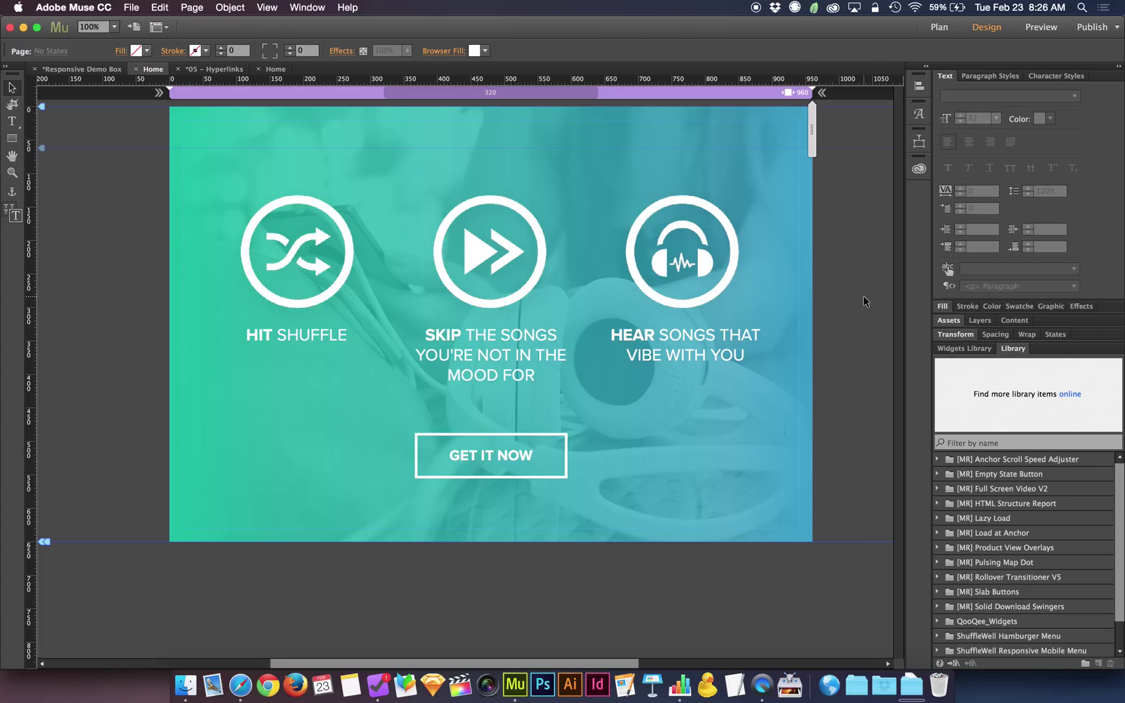
pyautogui.hotkey('ctrl', 'Up')
pyautogui.click(311, 431)
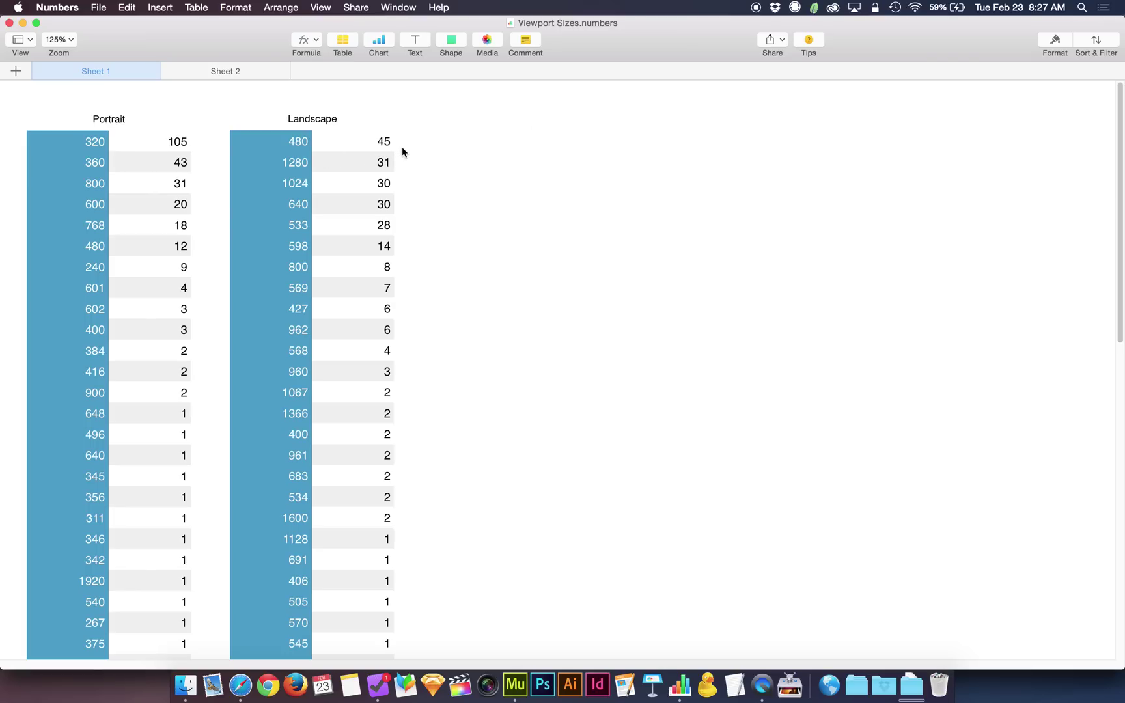
pyautogui.click(128, 140)
pyautogui.click(346, 143)
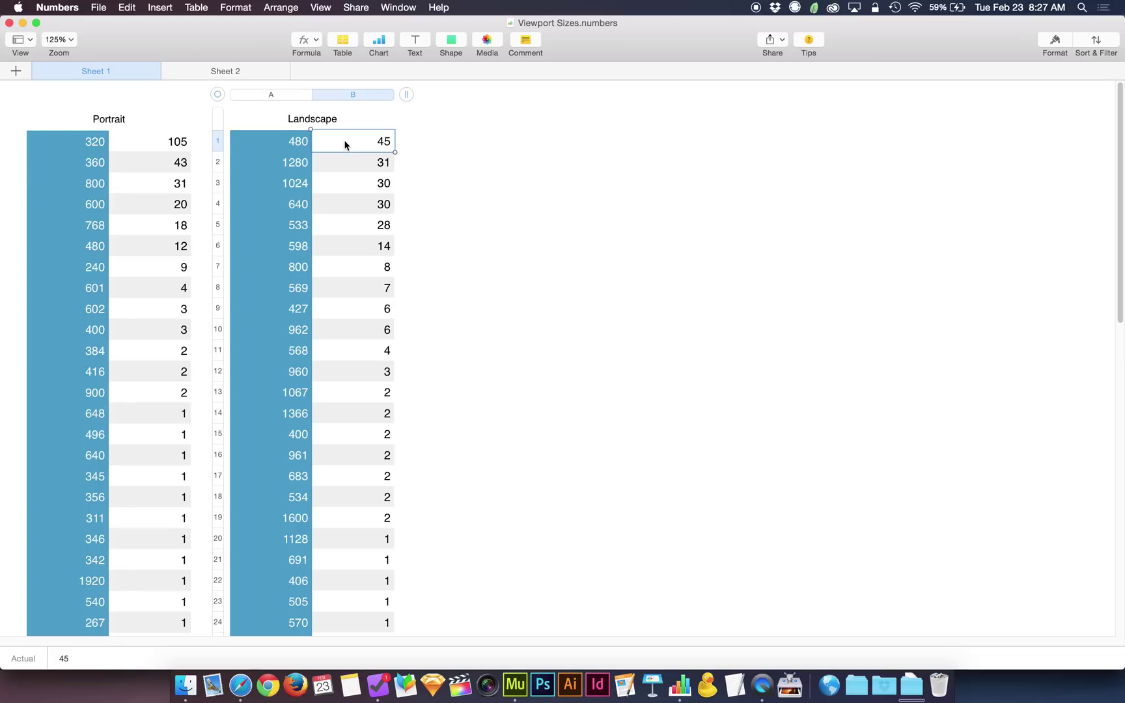
pyautogui.click(200, 152)
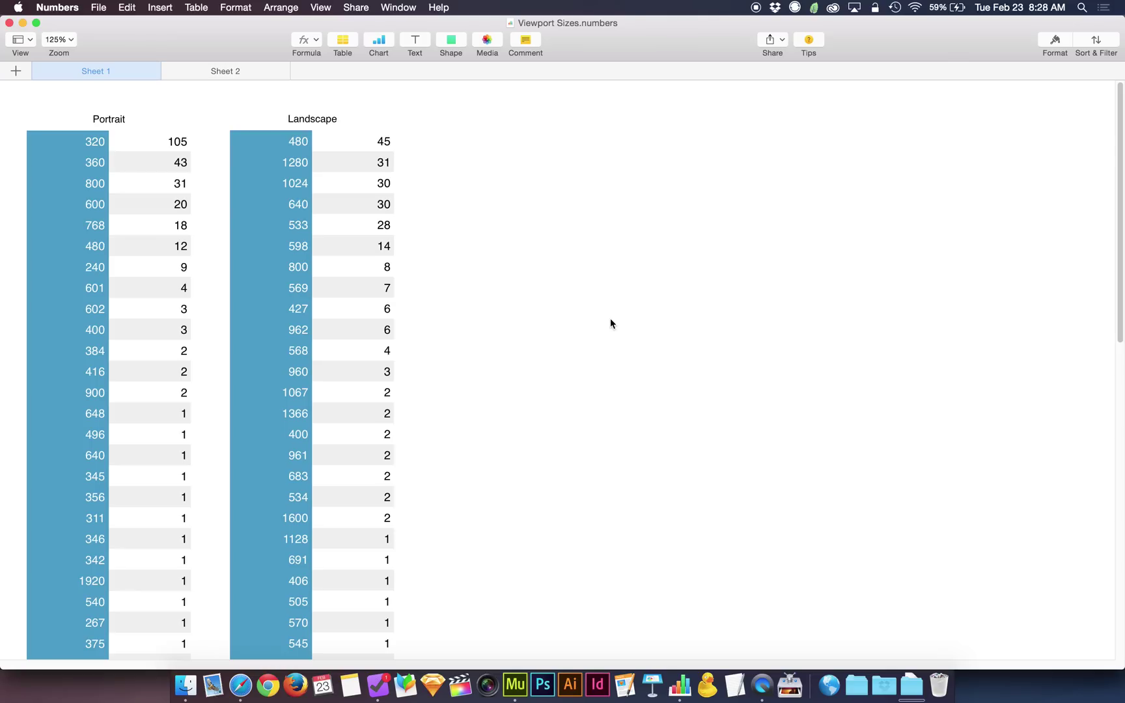
pyautogui.hotkey('ctrl', 'Up')
pyautogui.click(523, 472)
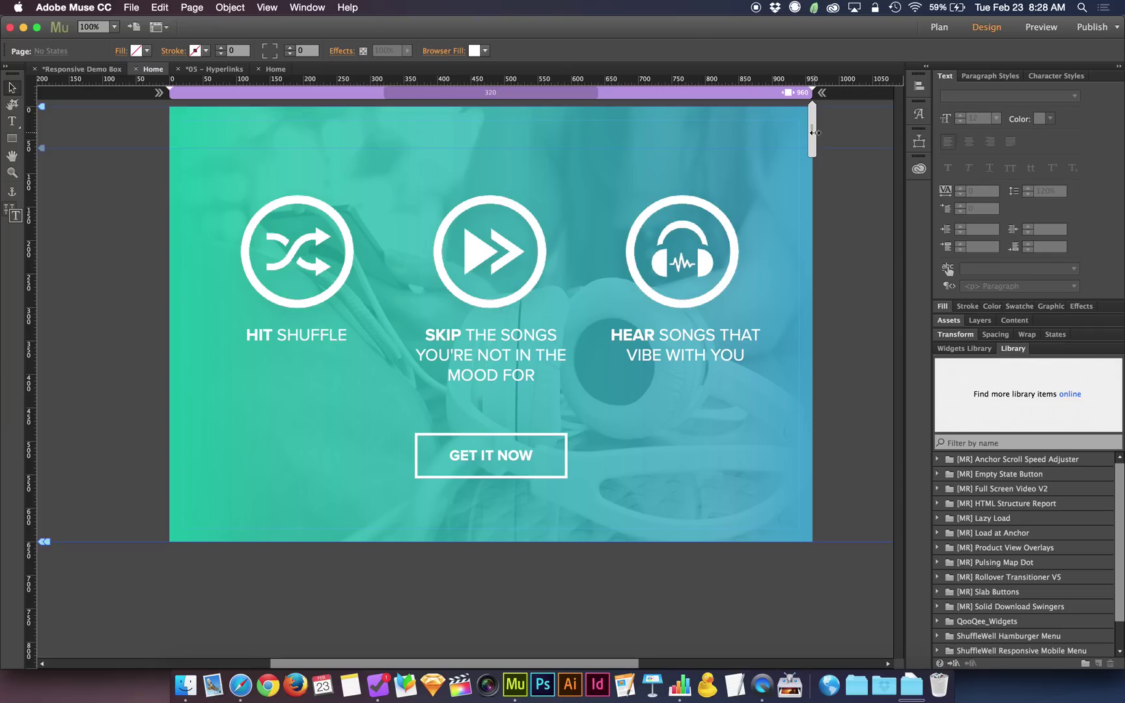
pyautogui.moveTo(814, 133); pyautogui.dragTo(653, 139)
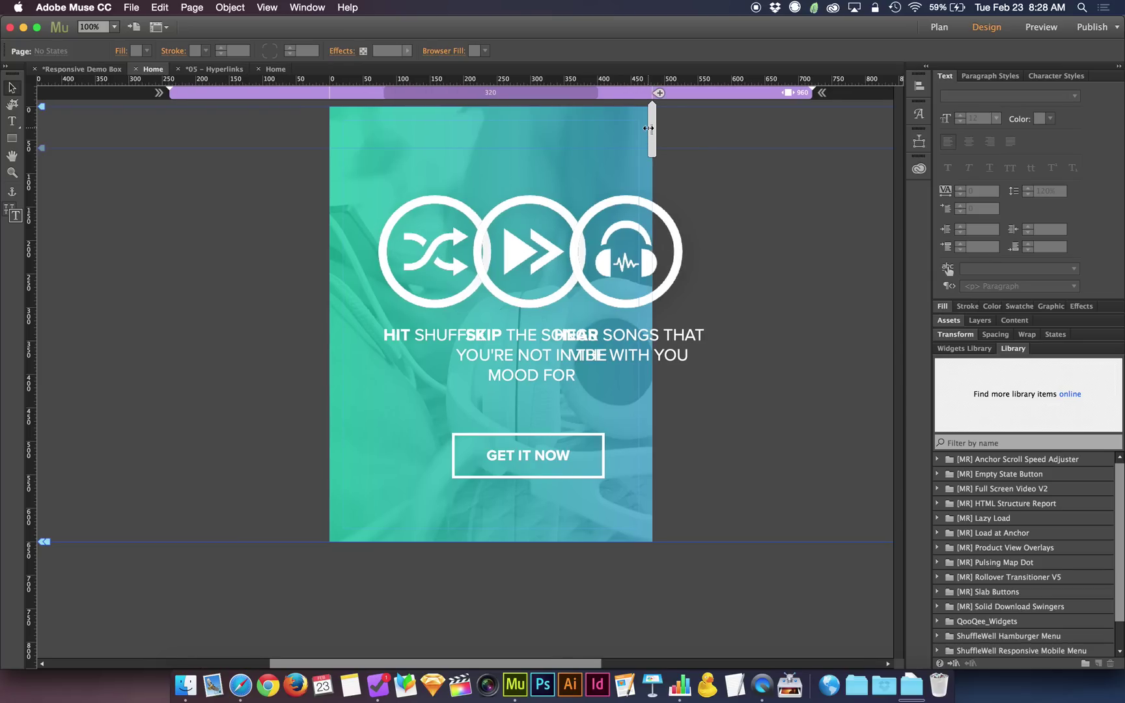
pyautogui.click(612, 98)
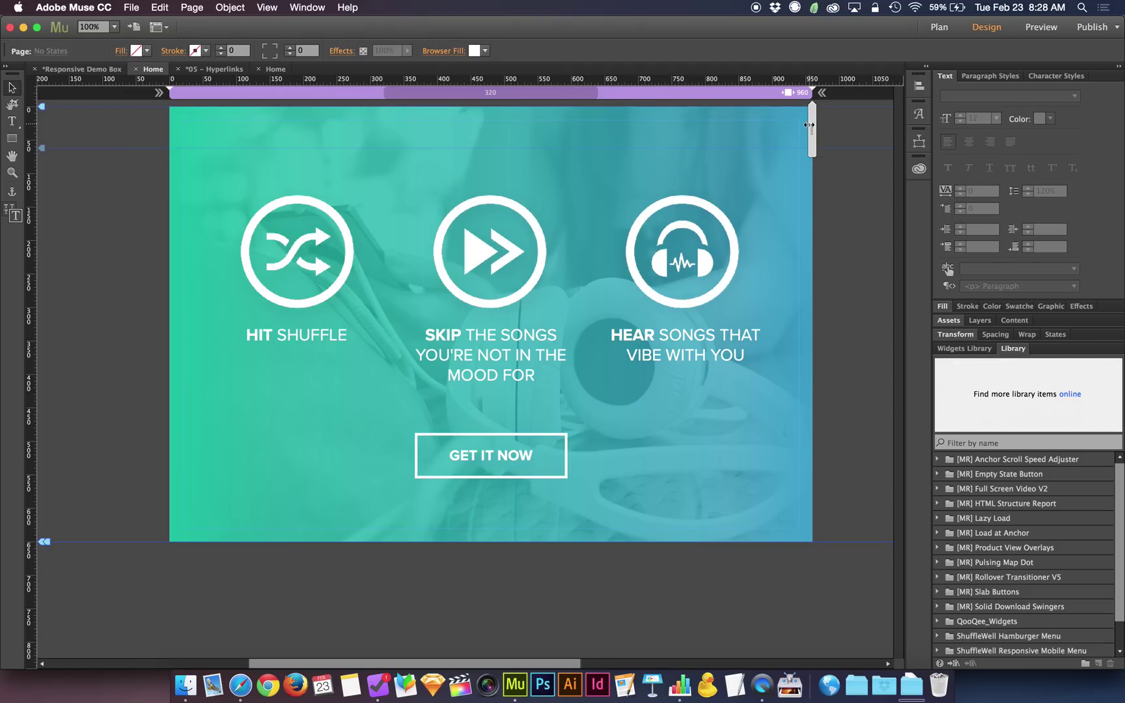
pyautogui.moveTo(809, 129); pyautogui.dragTo(757, 132)
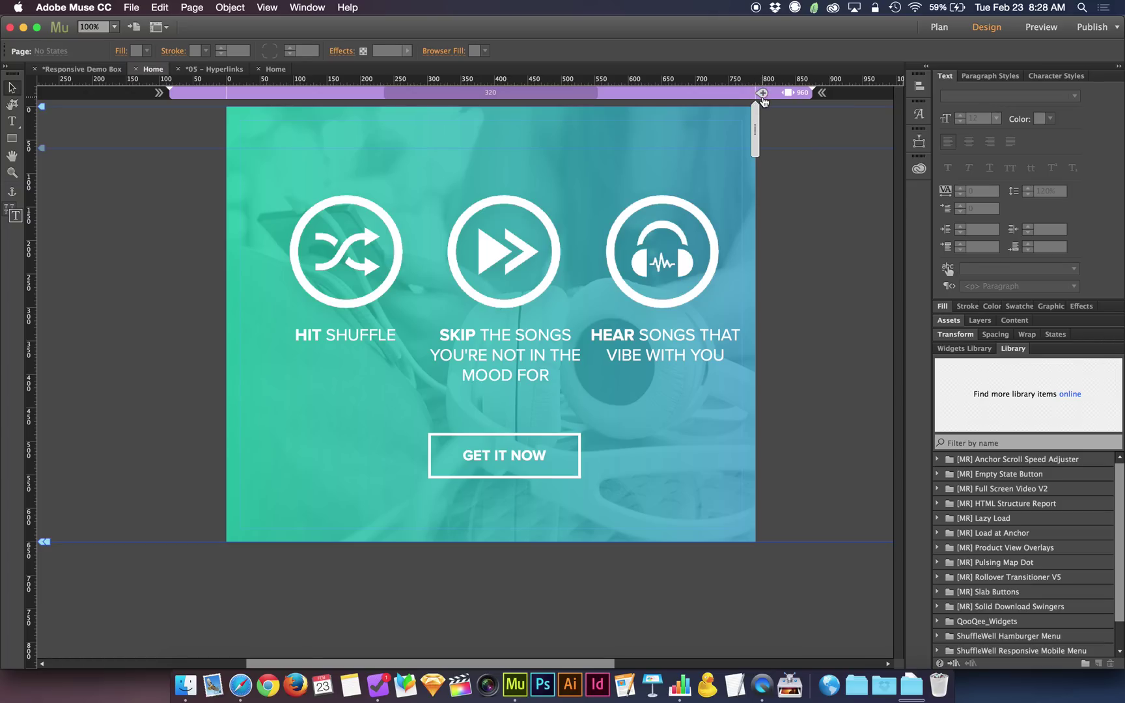
# Add a 790 px breakpoint and compare it with 960 at narrower and wider preview widths
pyautogui.click(762, 95)
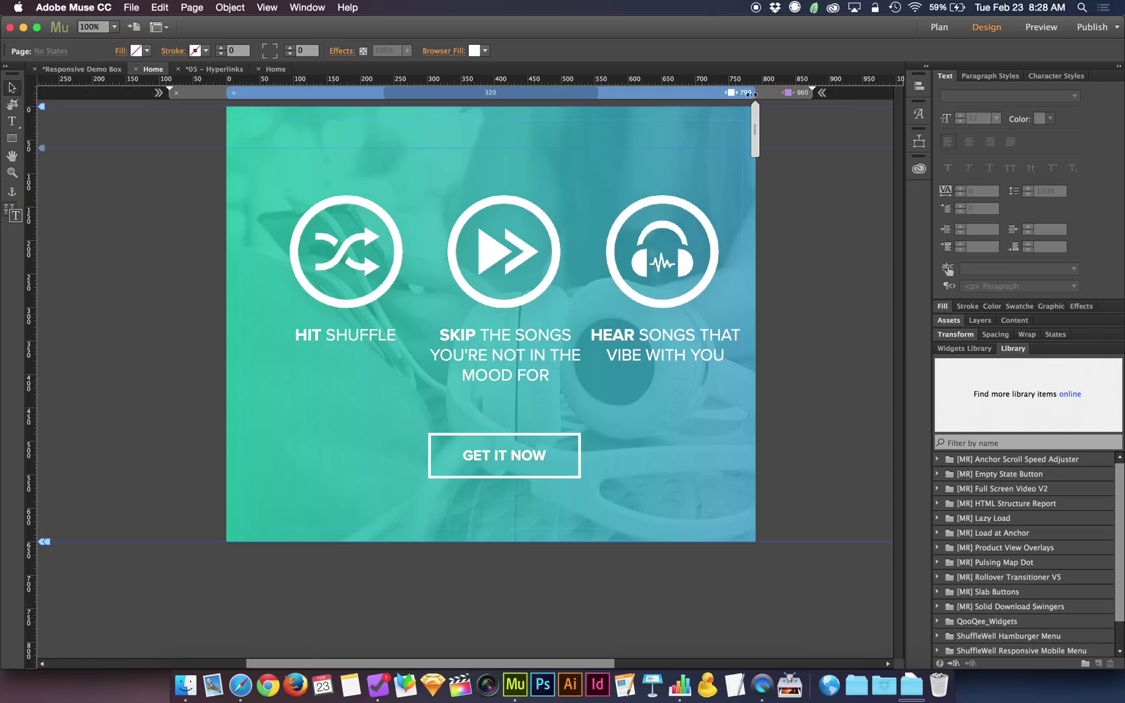
pyautogui.click(769, 94)
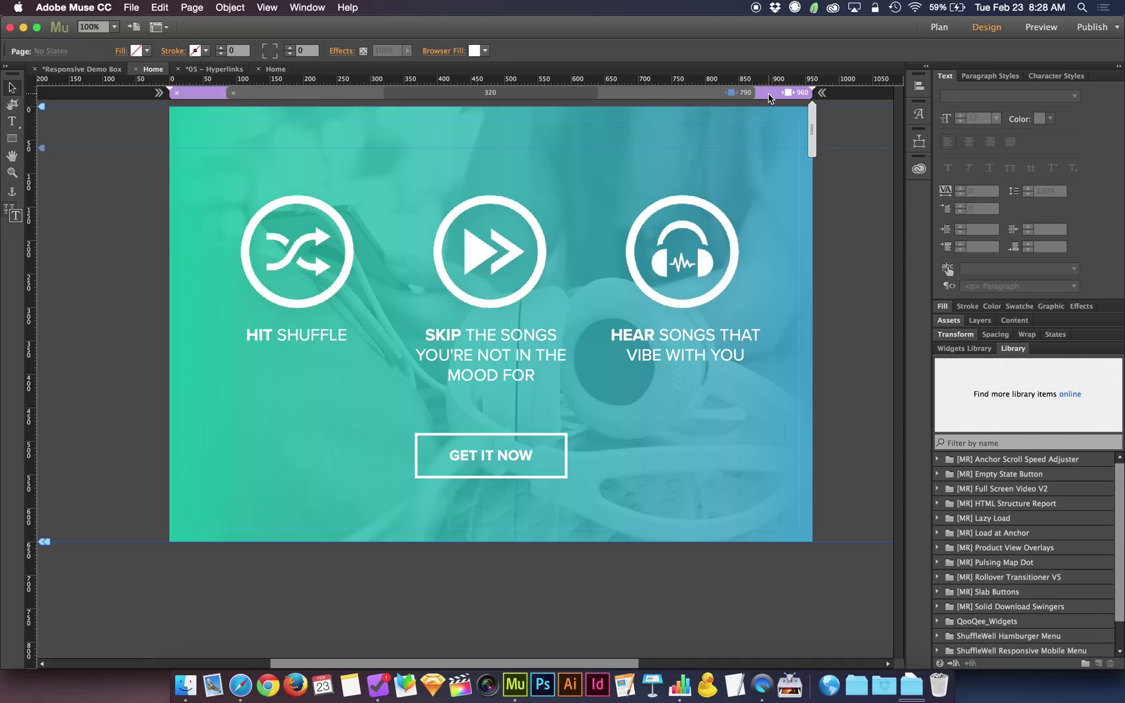
pyautogui.click(658, 94)
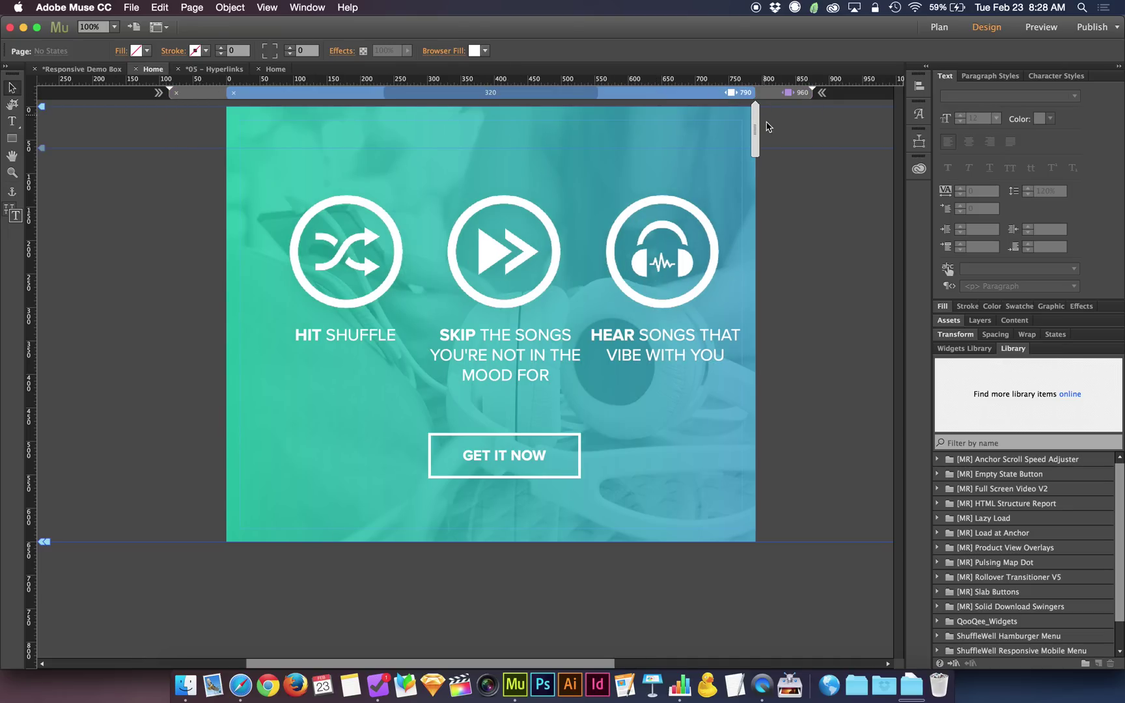
pyautogui.moveTo(755, 128); pyautogui.dragTo(712, 129)
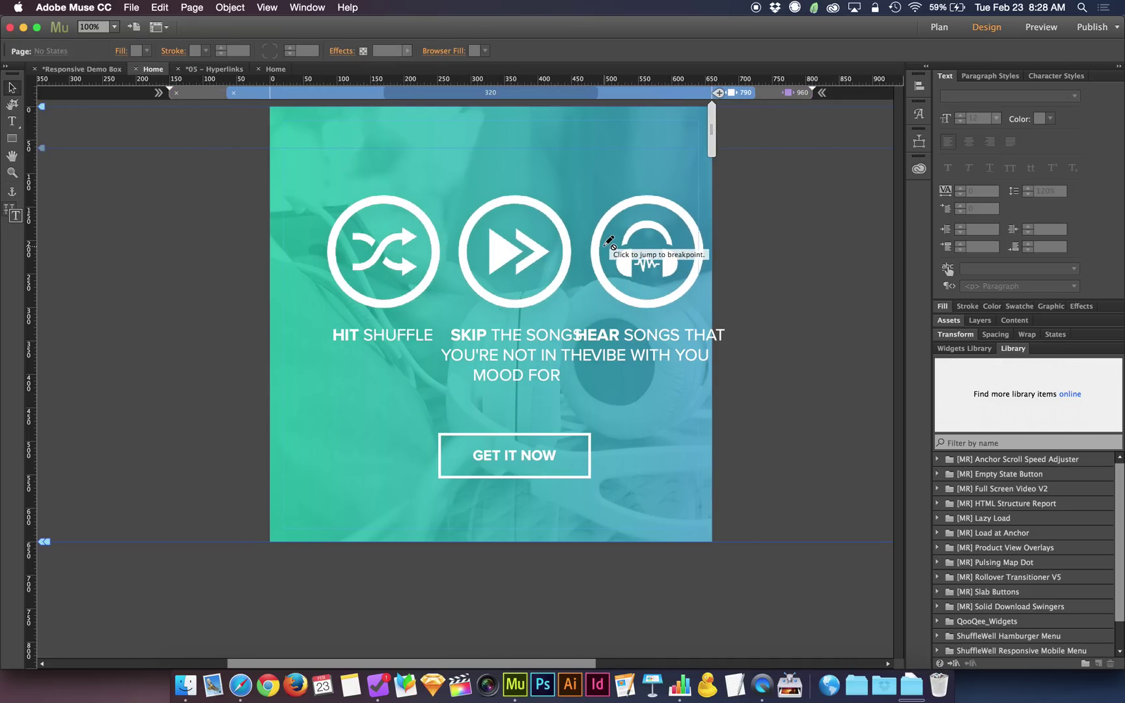
pyautogui.click(609, 241)
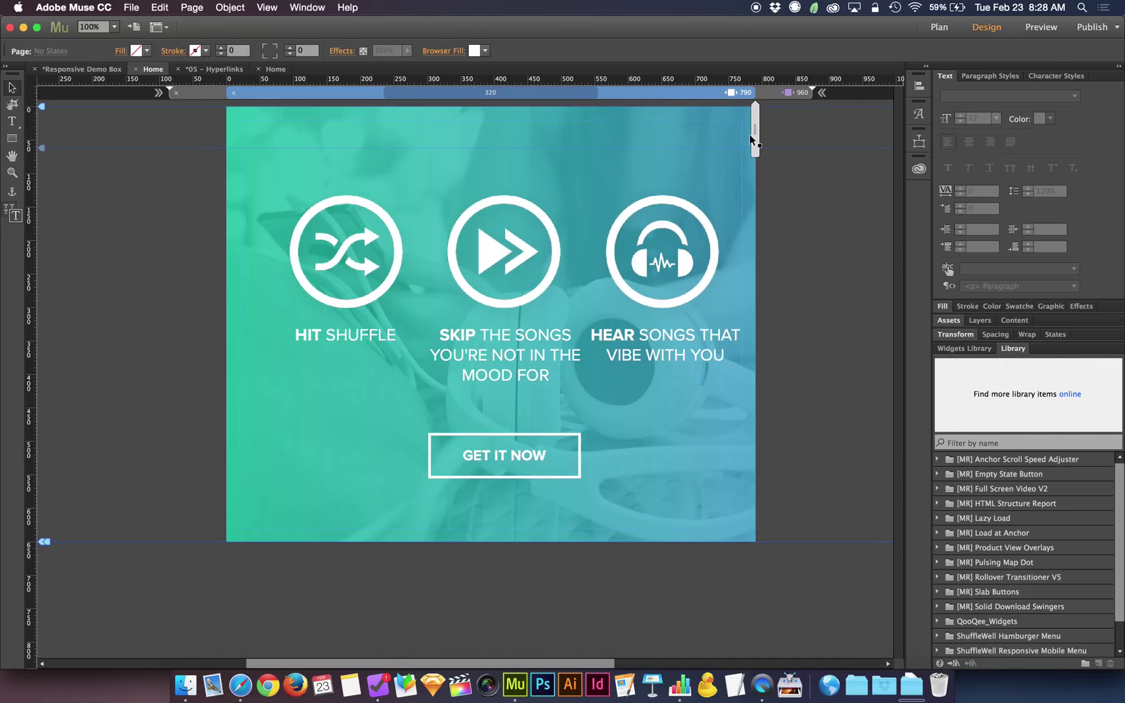
pyautogui.moveTo(754, 130); pyautogui.dragTo(706, 137)
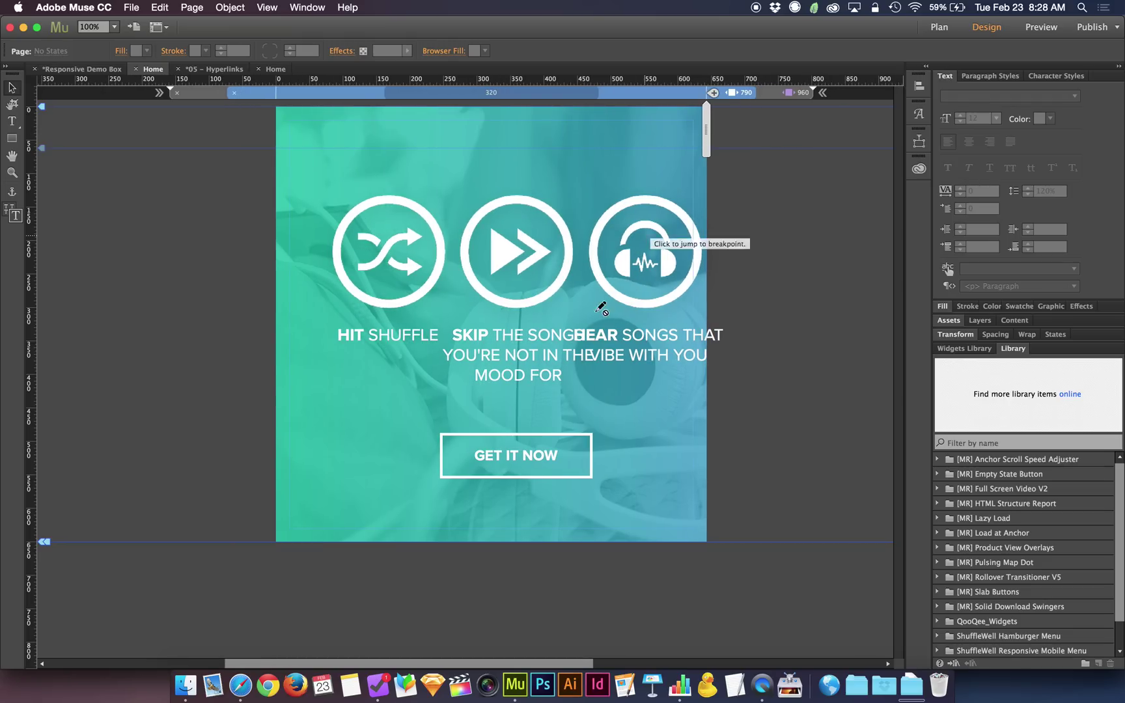
pyautogui.click(595, 173)
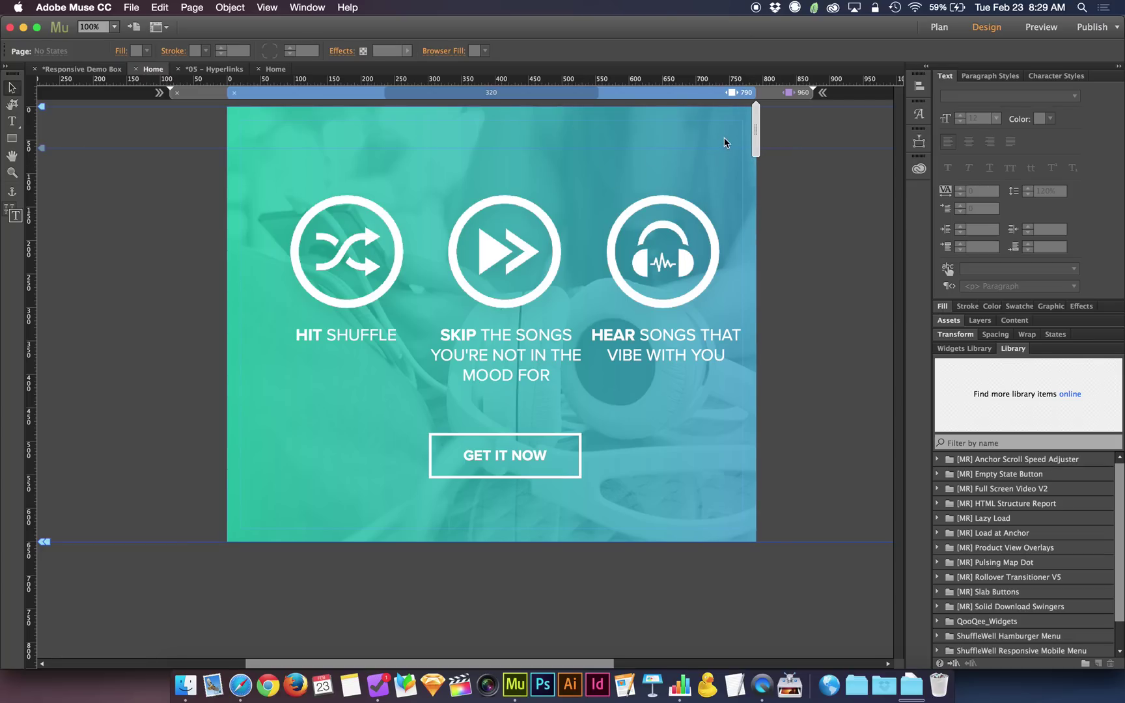
pyautogui.moveTo(755, 130); pyautogui.dragTo(813, 140)
pyautogui.click(709, 91)
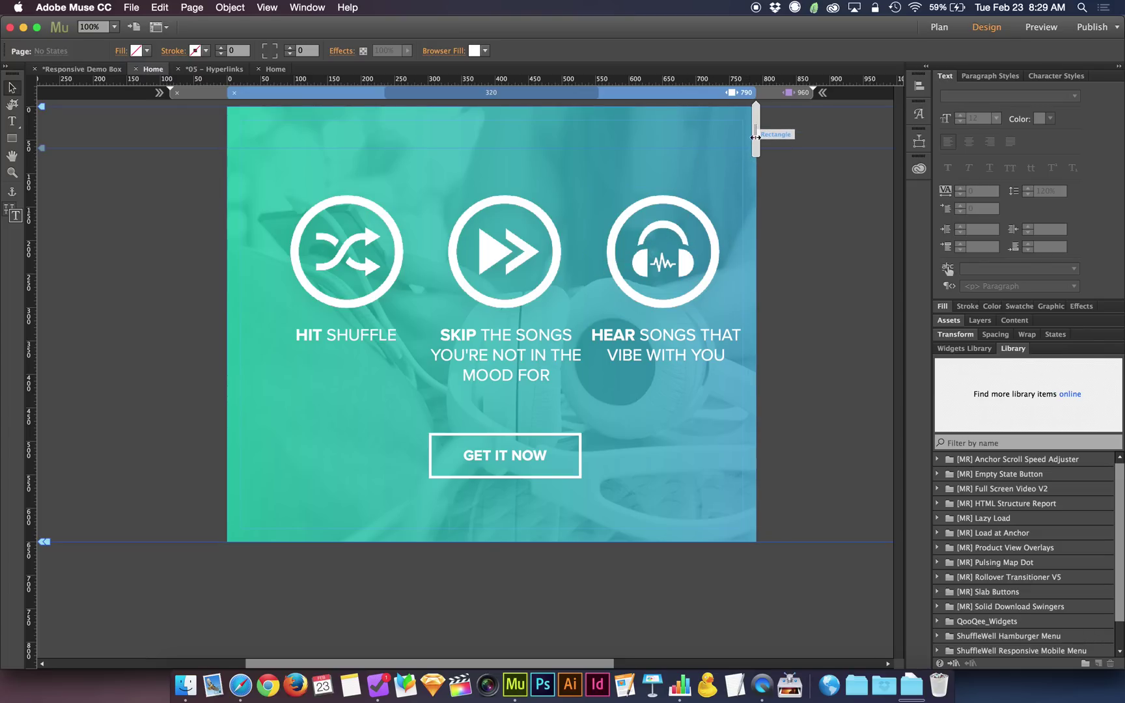
# Check the icons and captions, then nudge the middle play icon to X 360 in the 960 layout
pyautogui.click(678, 257)
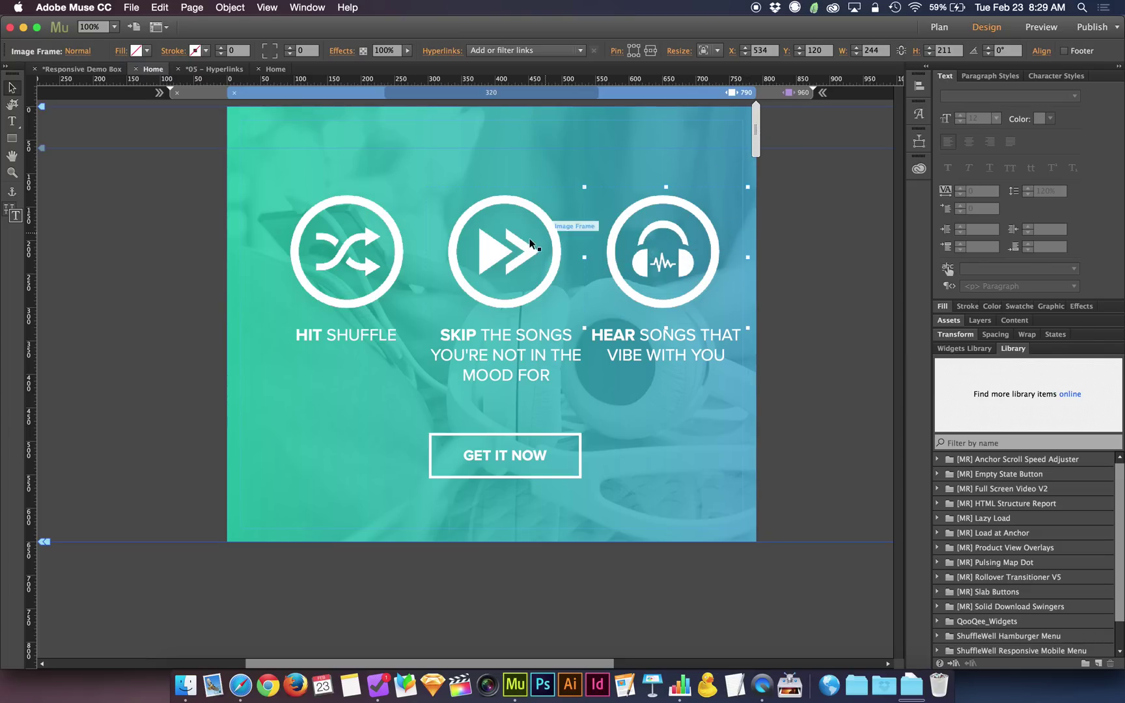
pyautogui.click(508, 246)
pyautogui.click(370, 258)
pyautogui.click(360, 328)
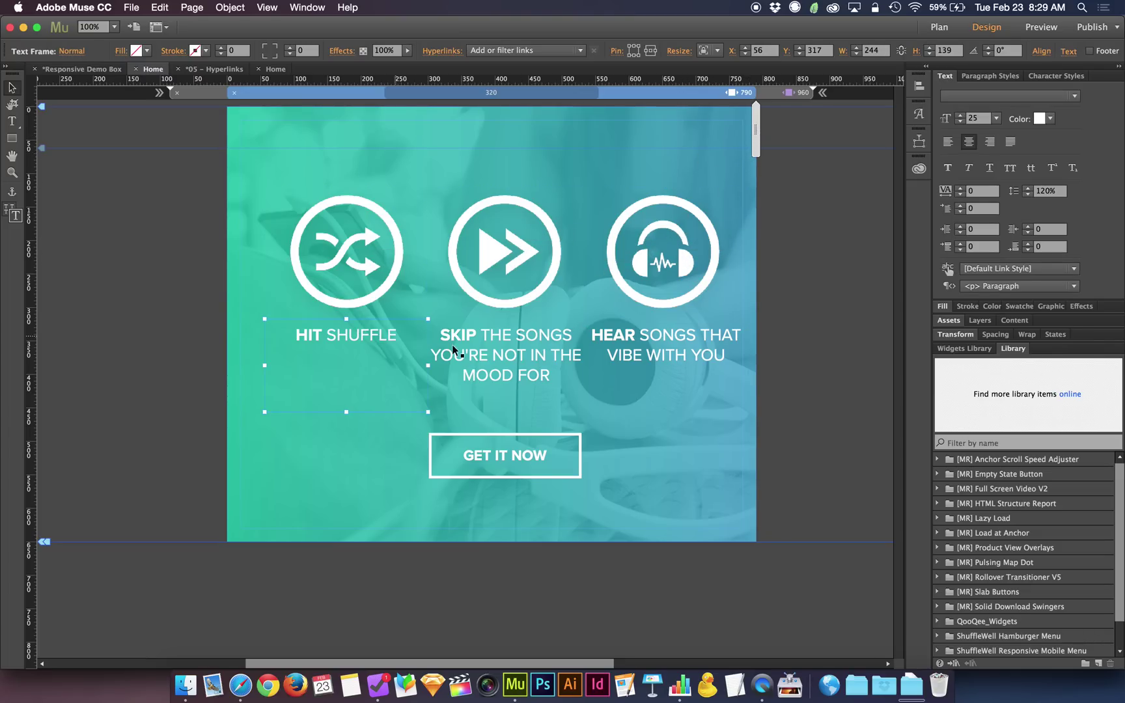
pyautogui.click(535, 350)
pyautogui.click(647, 342)
pyautogui.click(777, 94)
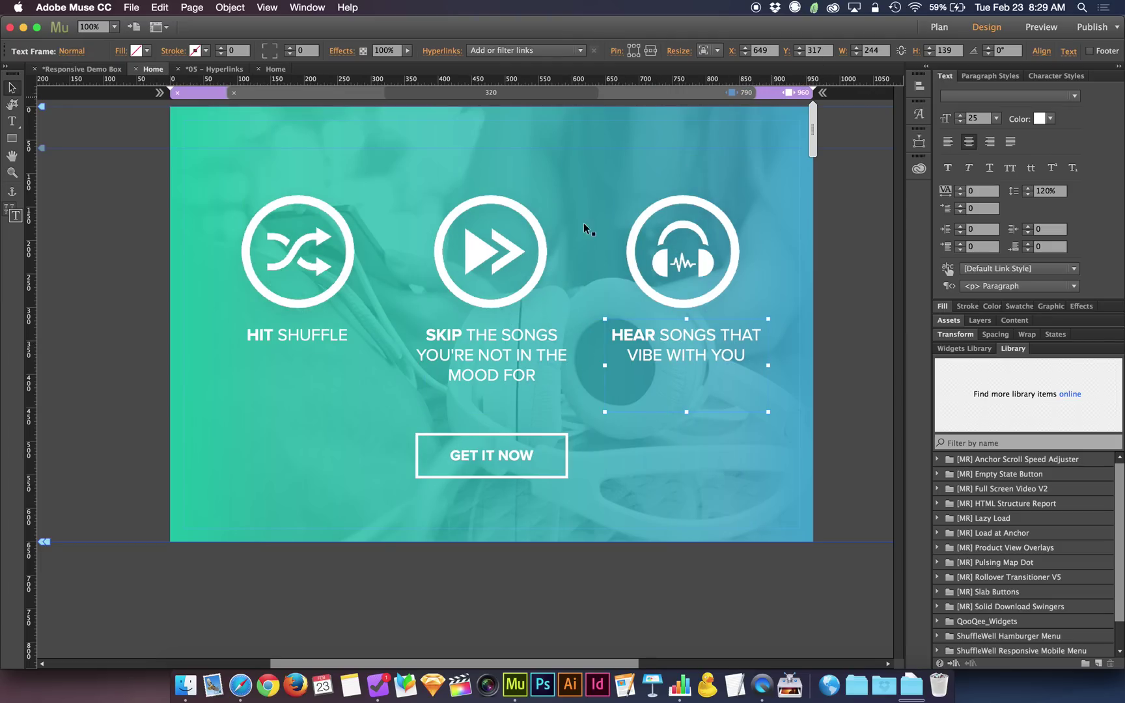
pyautogui.click(501, 255)
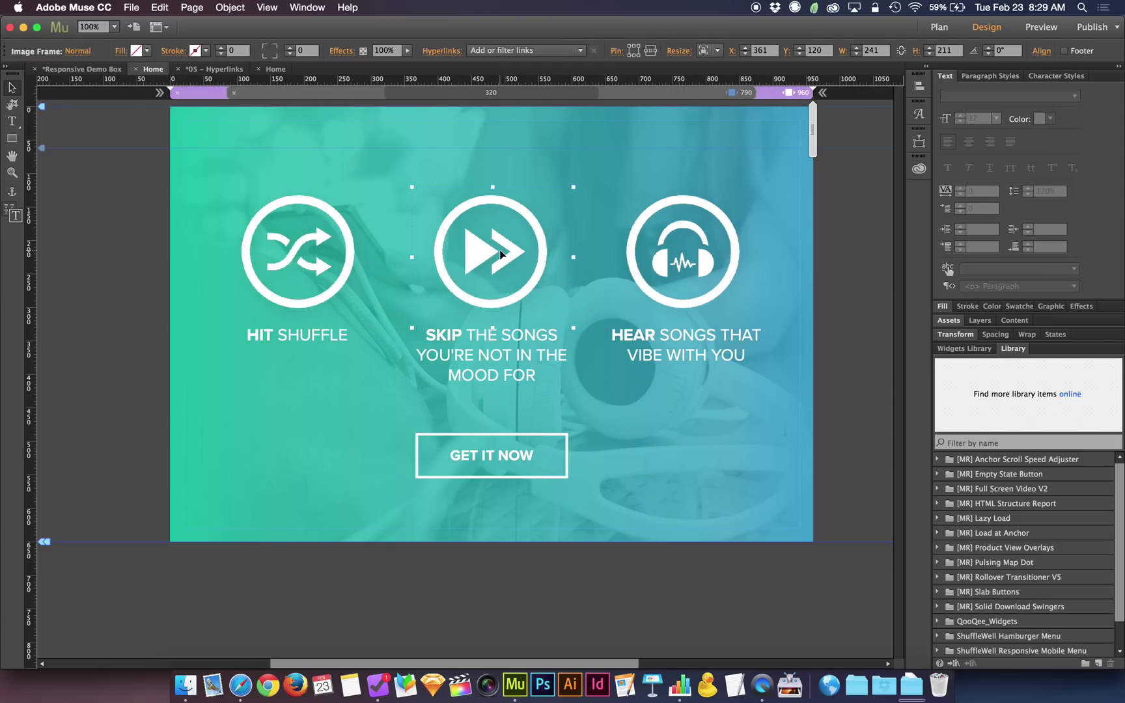
pyautogui.moveTo(492, 254); pyautogui.dragTo(498, 255)
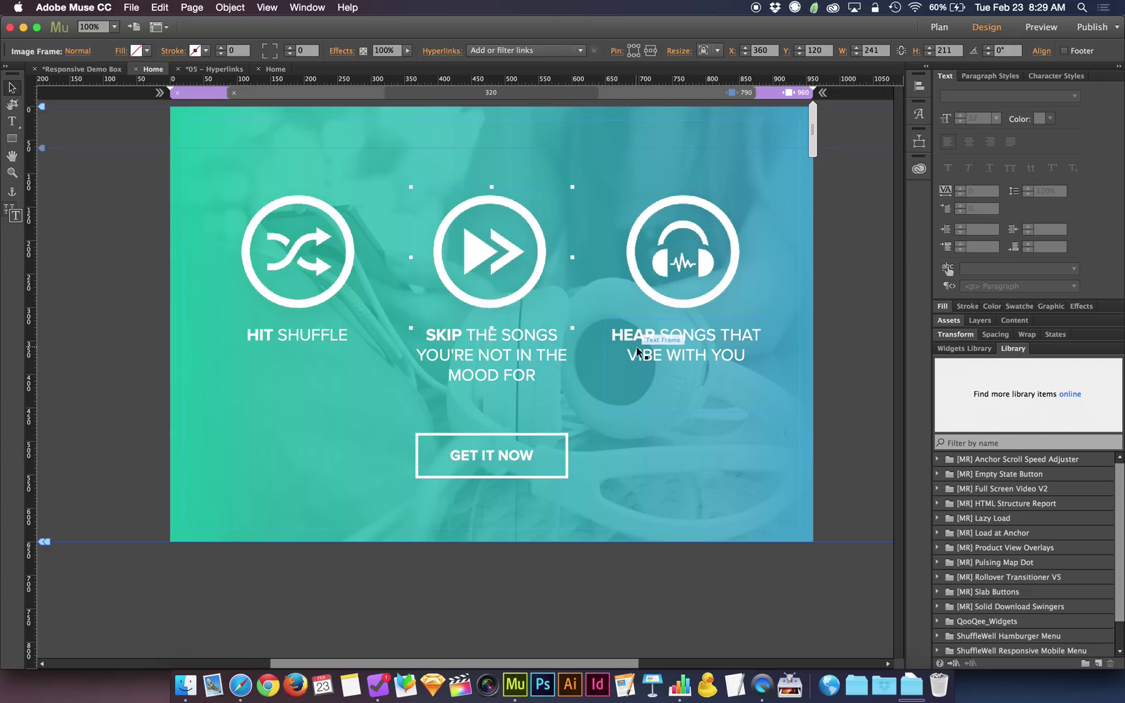
# Group each icon with its caption into shuffle, play and headphones column groups, then confirm each selects as one
pyautogui.click(663, 352)
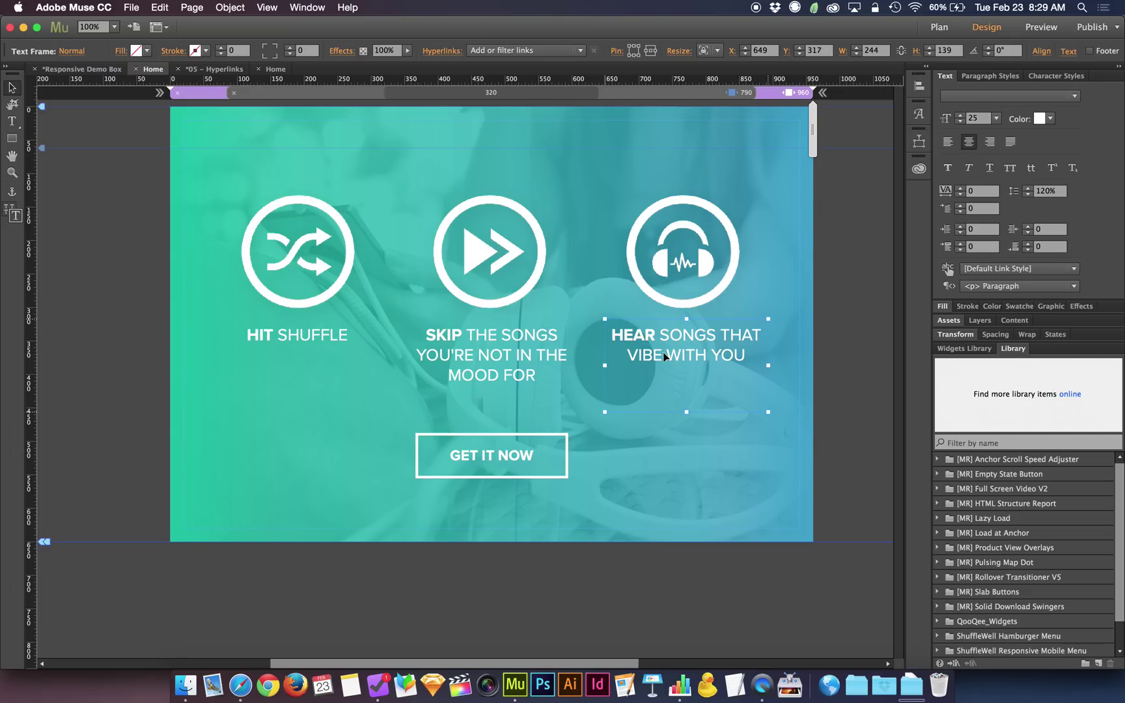
pyautogui.click(673, 226)
pyautogui.click(514, 244)
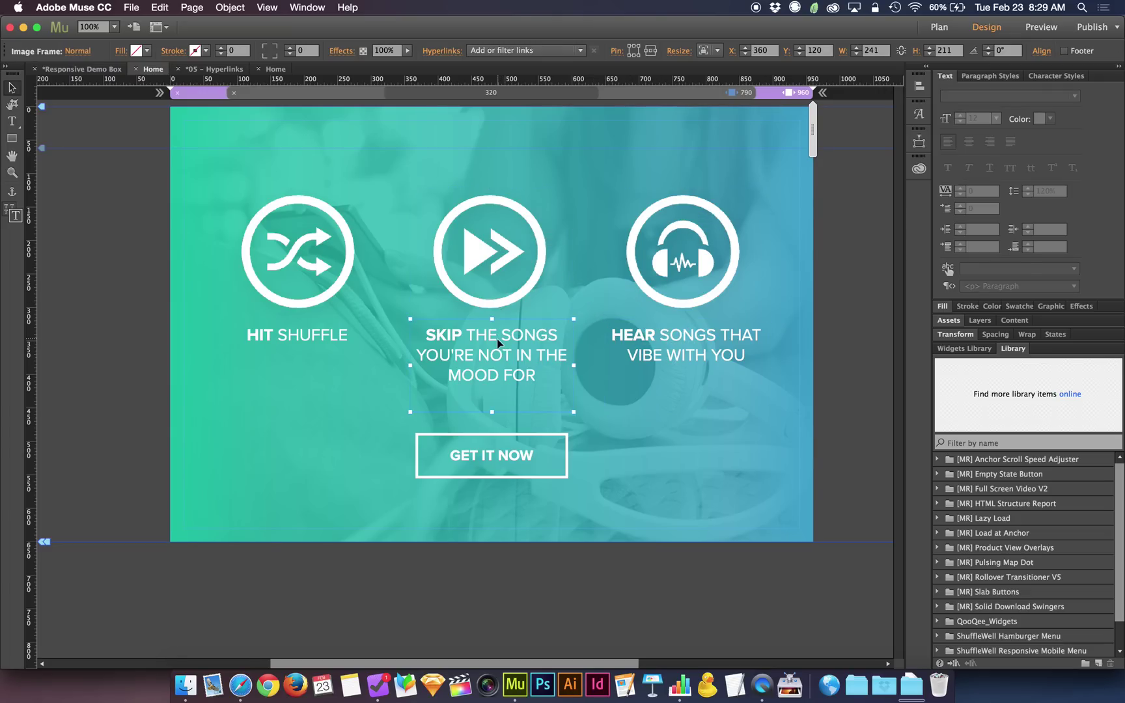
pyautogui.click(322, 336)
pyautogui.click(321, 245)
pyautogui.click(484, 349)
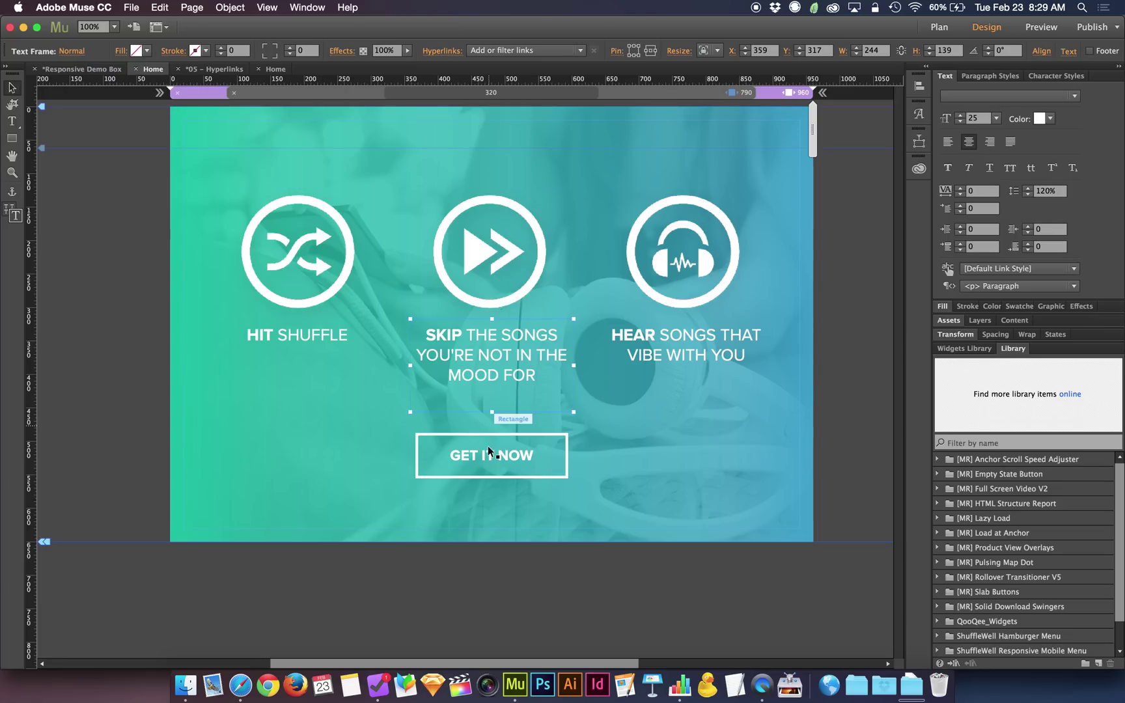
pyautogui.keyDown('shift'); pyautogui.click(519, 456); pyautogui.keyUp('shift')
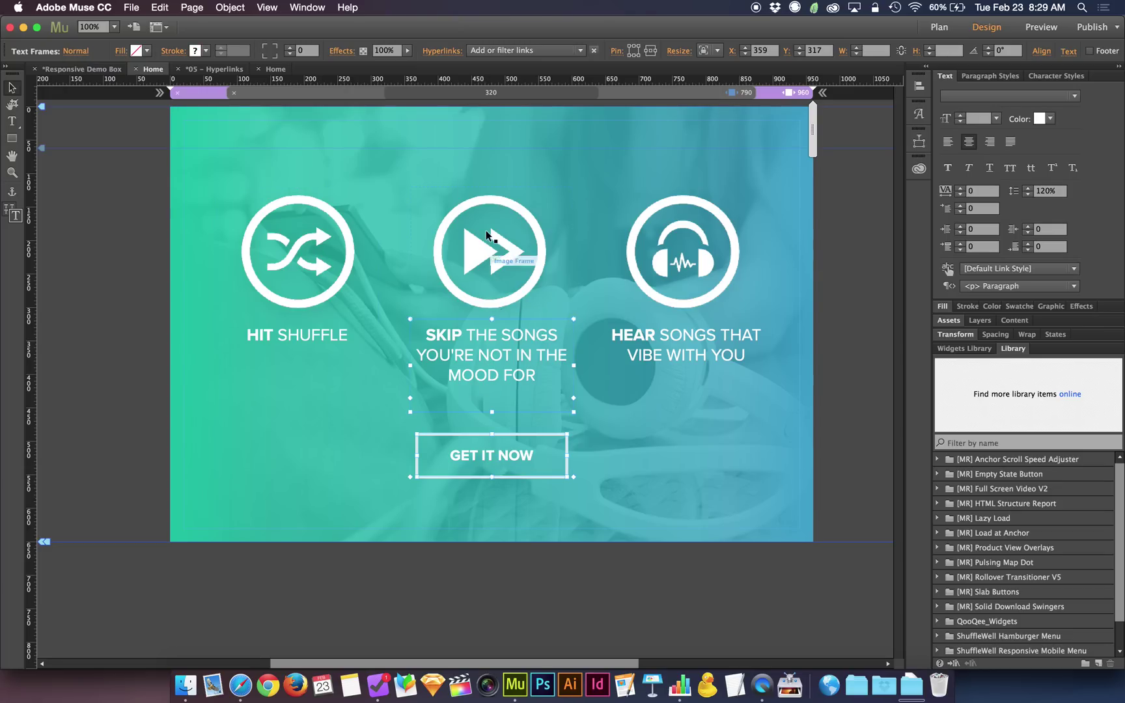
pyautogui.keyDown('shift'); pyautogui.click(472, 261); pyautogui.keyUp('shift')
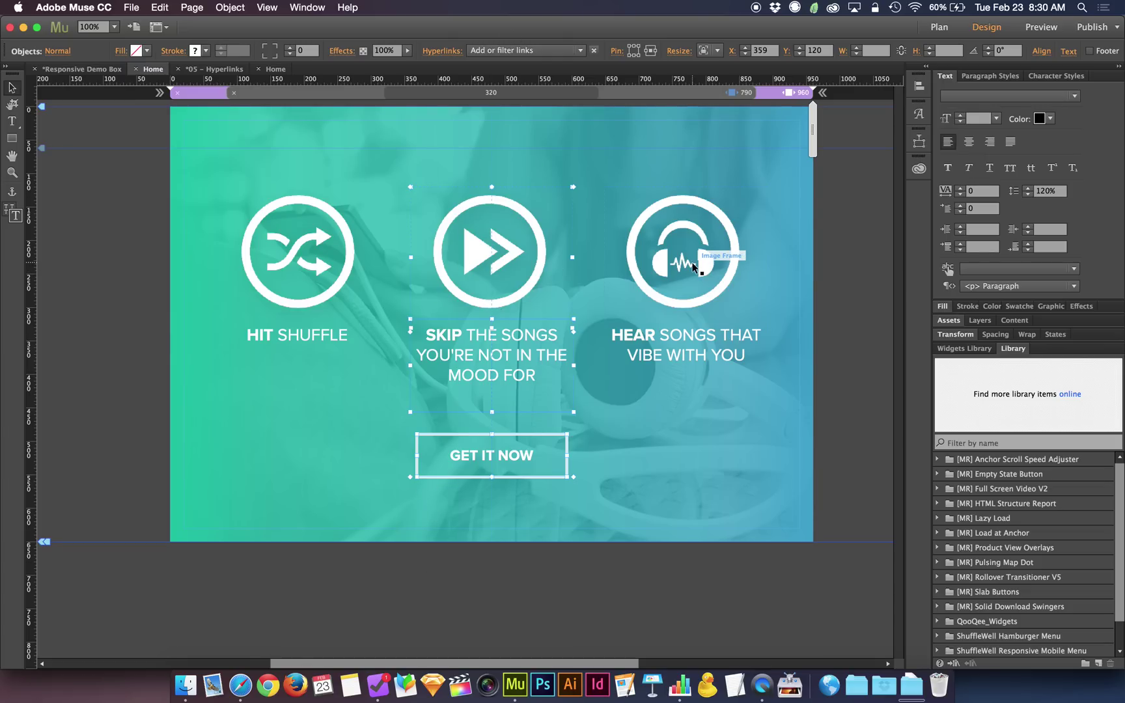
pyautogui.click(702, 290)
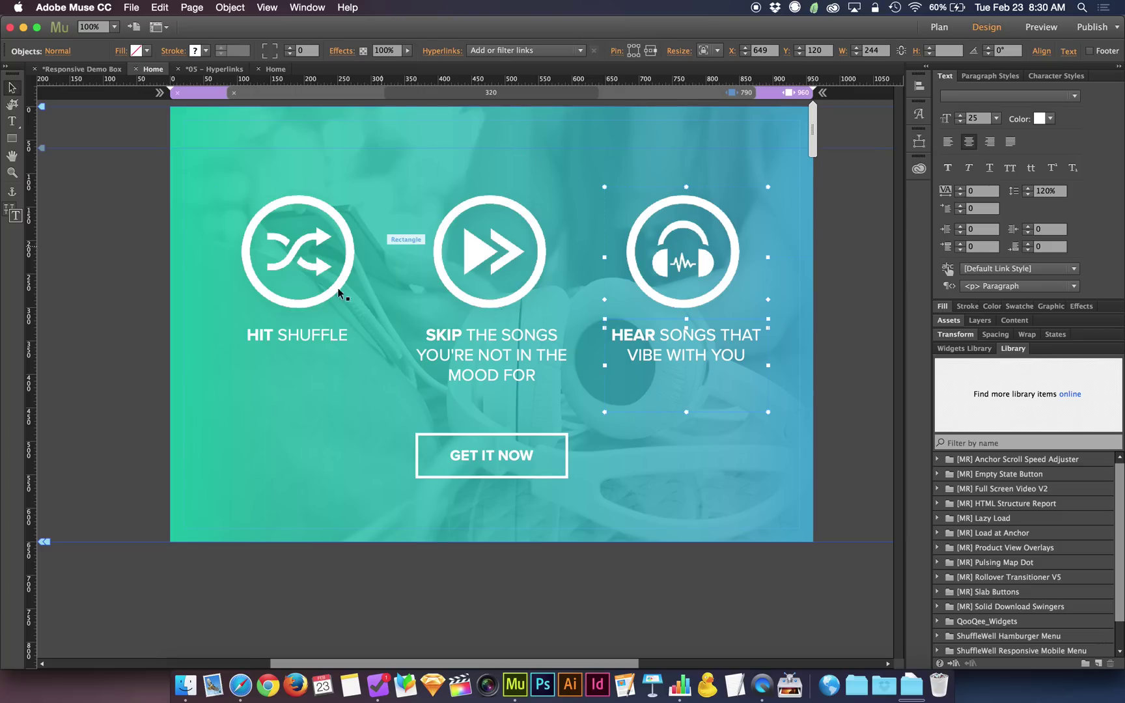
pyautogui.click(323, 280)
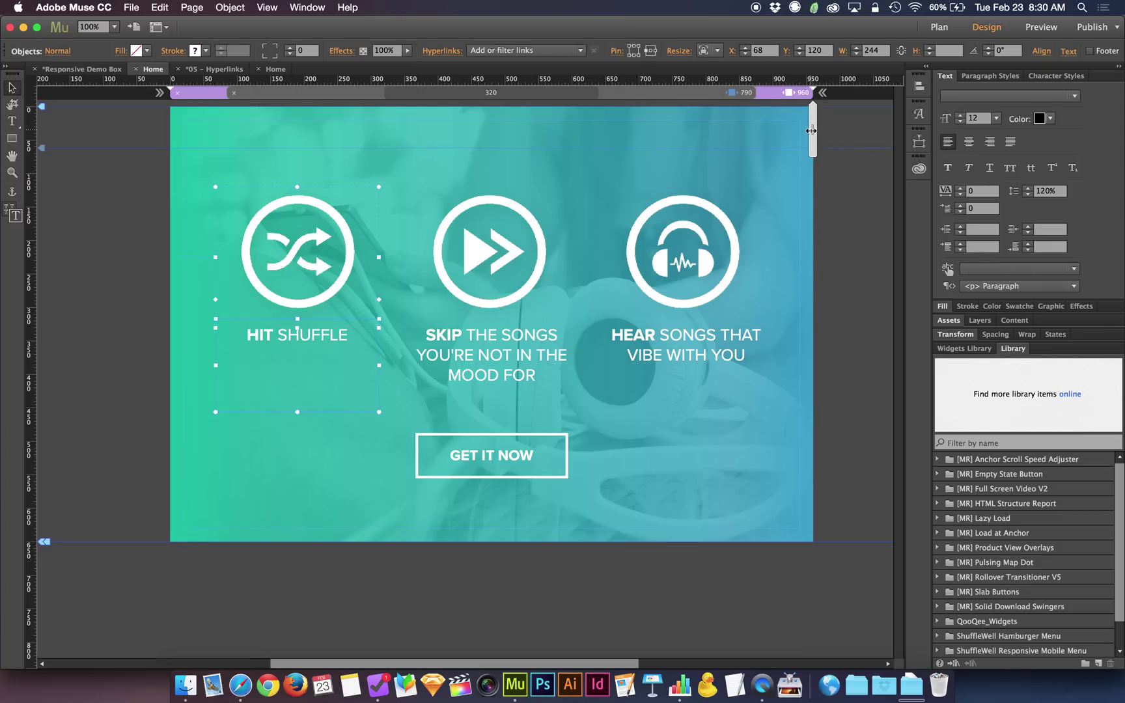
# Set the three column groups to Responsive Width and Height and test at a narrower width
pyautogui.moveTo(812, 131); pyautogui.dragTo(773, 134)
pyautogui.click(766, 96)
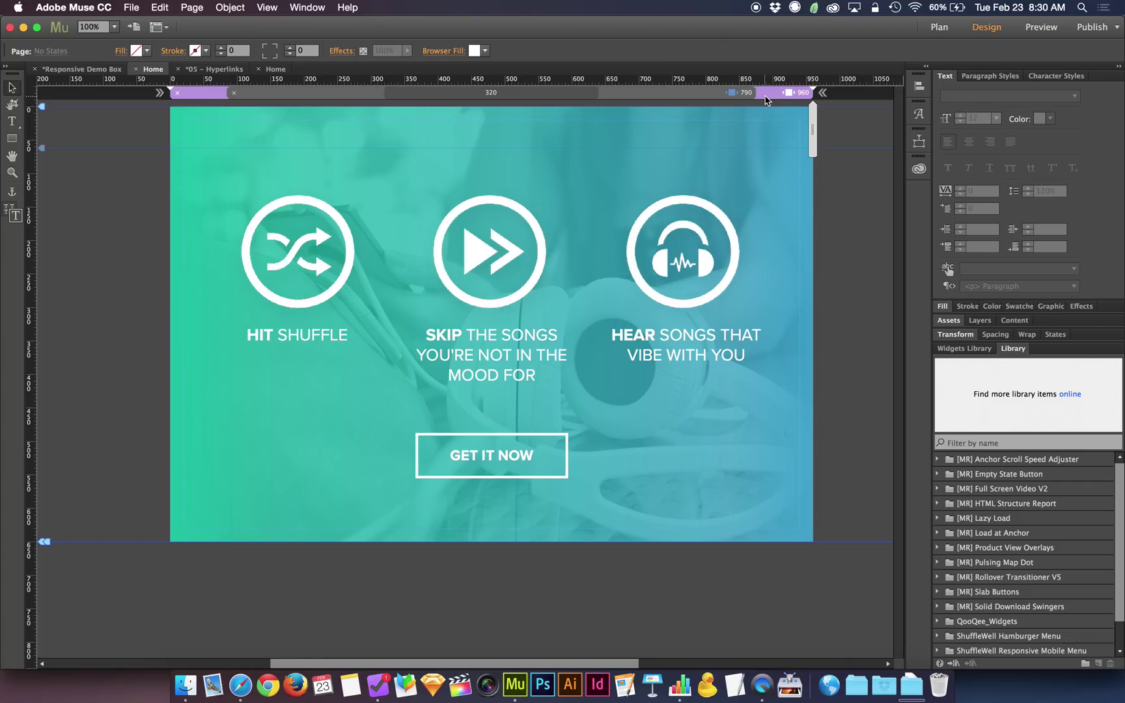
pyautogui.click(671, 265)
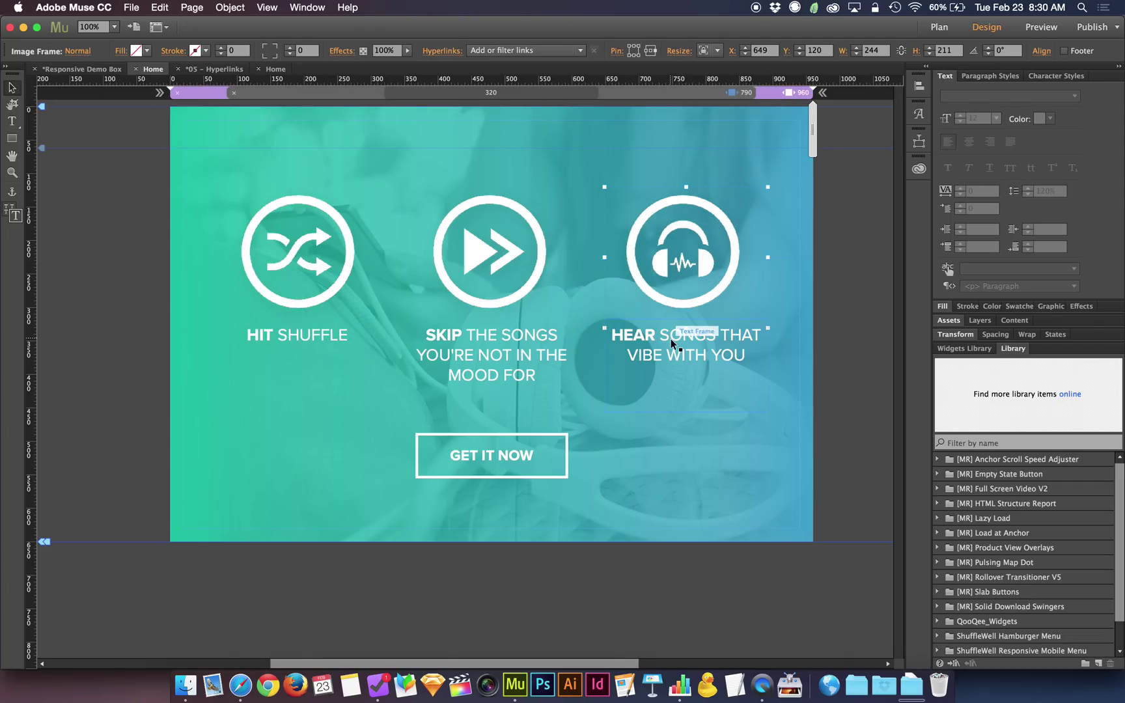
pyautogui.keyDown('shift'); pyautogui.click(487, 268); pyautogui.keyUp('shift')
pyautogui.keyDown('shift'); pyautogui.click(297, 272); pyautogui.keyUp('shift')
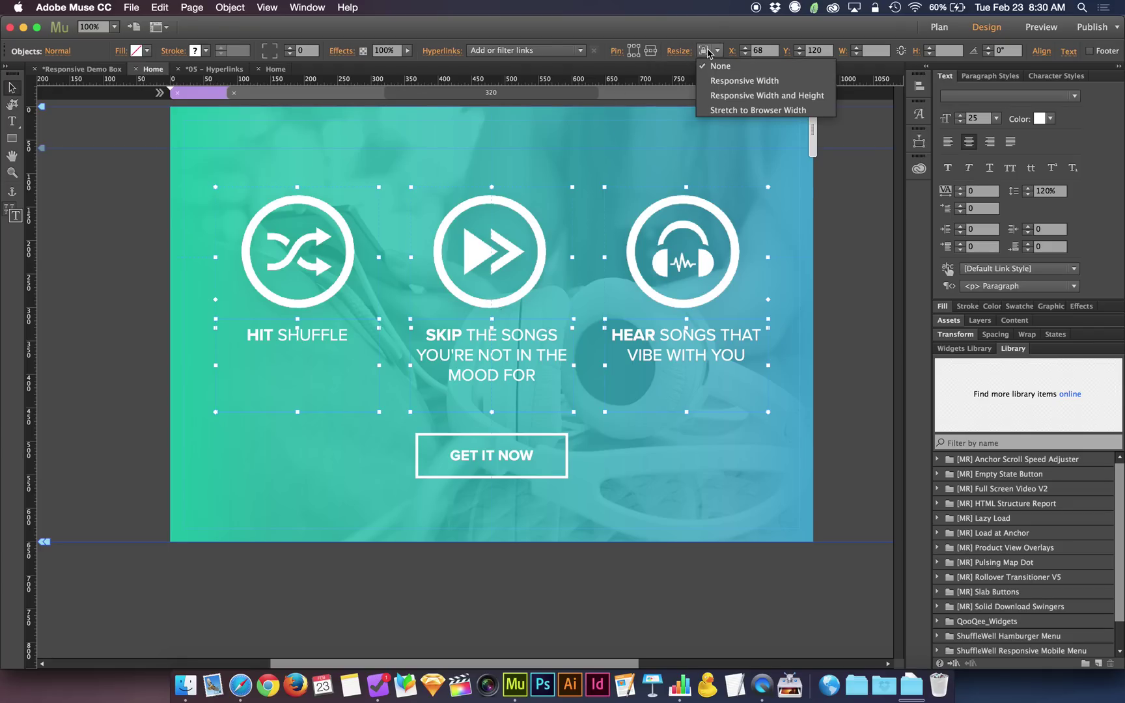
pyautogui.click(728, 97)
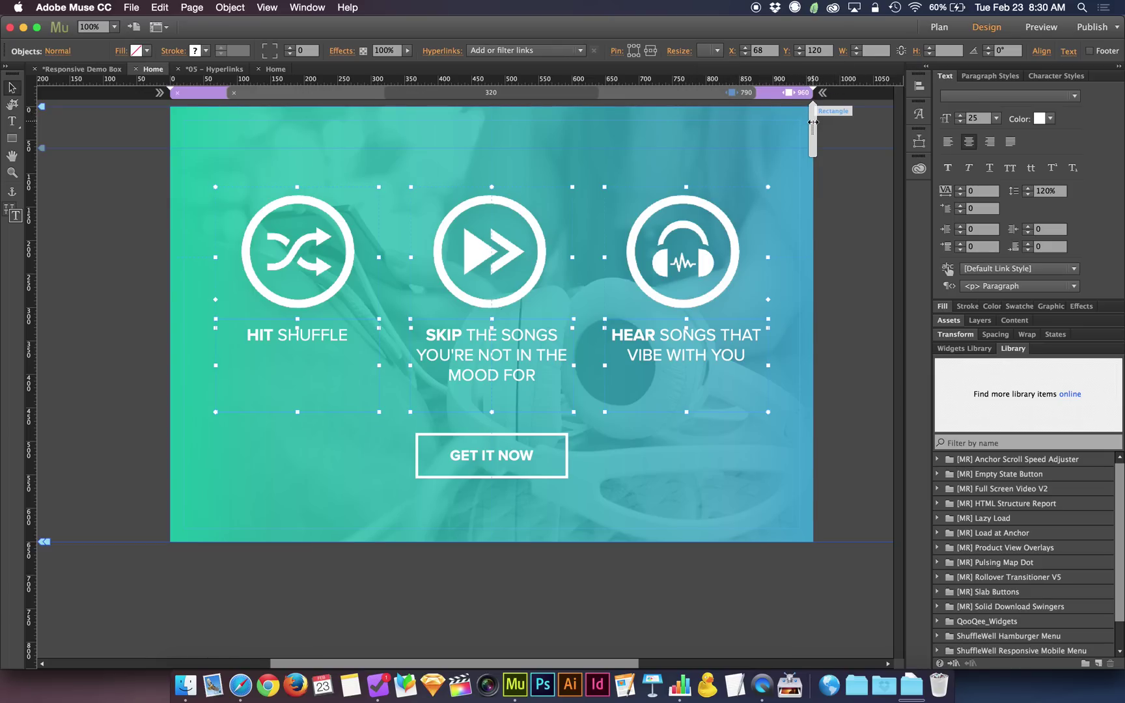
pyautogui.moveTo(805, 125)
pyautogui.mouseDown()
pyautogui.moveTo(741, 137)
pyautogui.moveTo(786, 128)
pyautogui.mouseUp()
# Make the captions Responsive Width and preview the layout at about 754 px
pyautogui.click(769, 99)
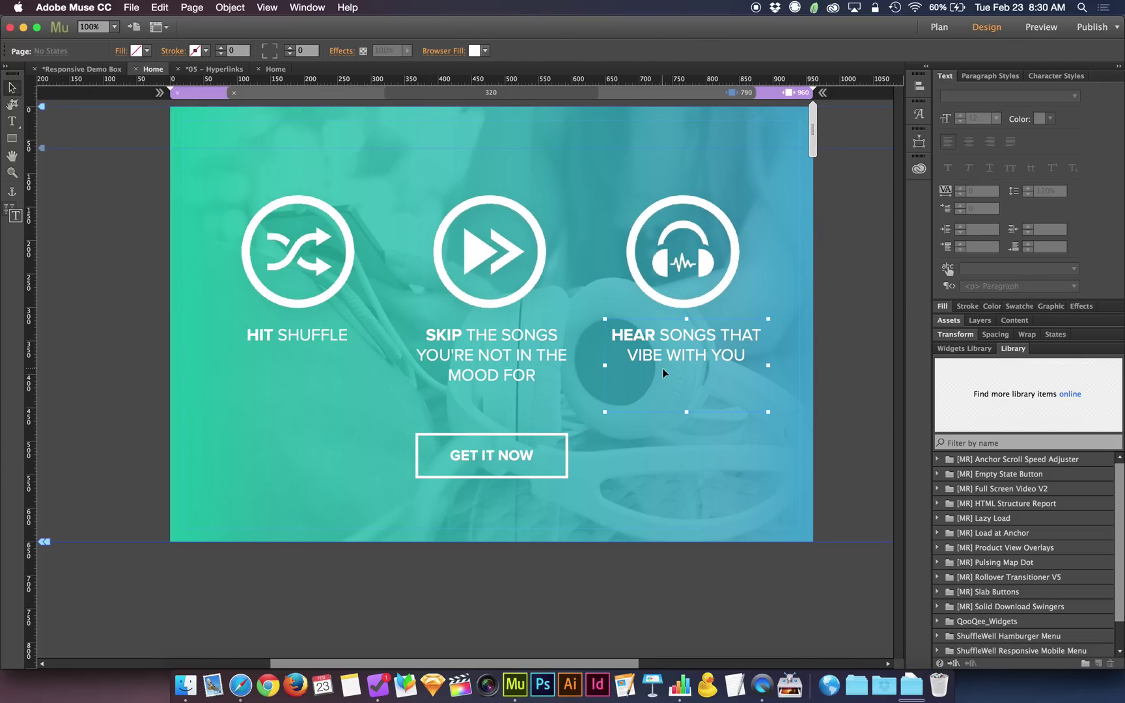
pyautogui.click(662, 369)
pyautogui.keyDown('shift'); pyautogui.click(375, 354); pyautogui.keyUp('shift')
pyautogui.click(717, 50)
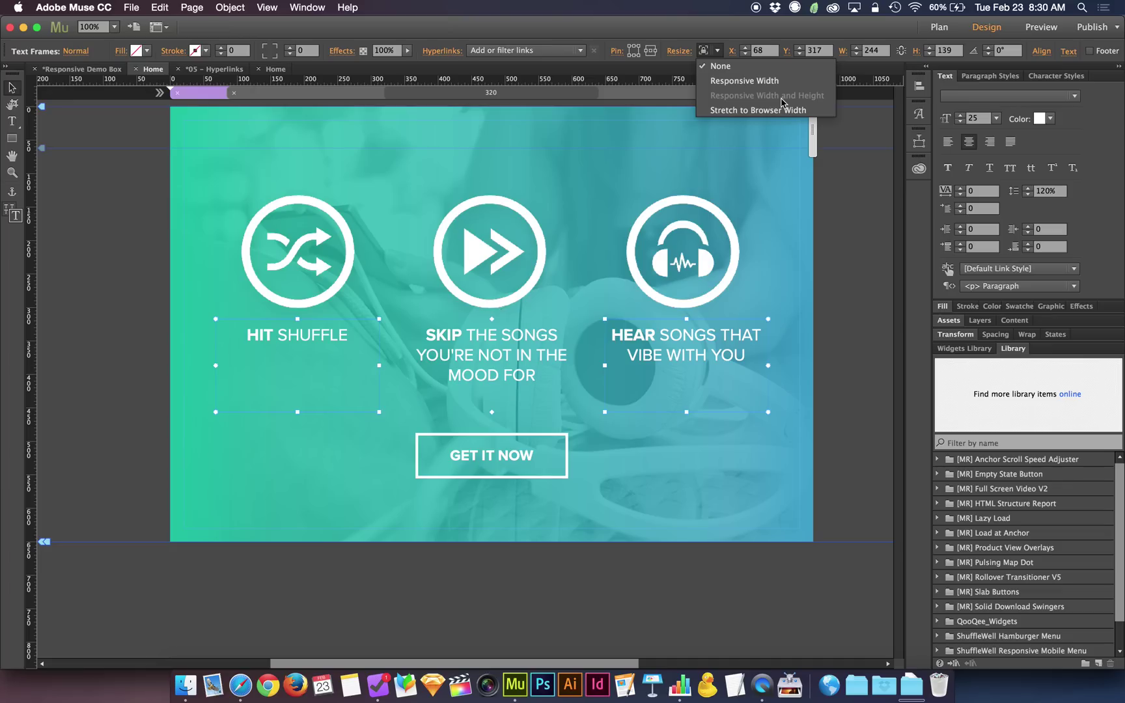
pyautogui.click(745, 81)
pyautogui.moveTo(812, 135); pyautogui.dragTo(744, 131)
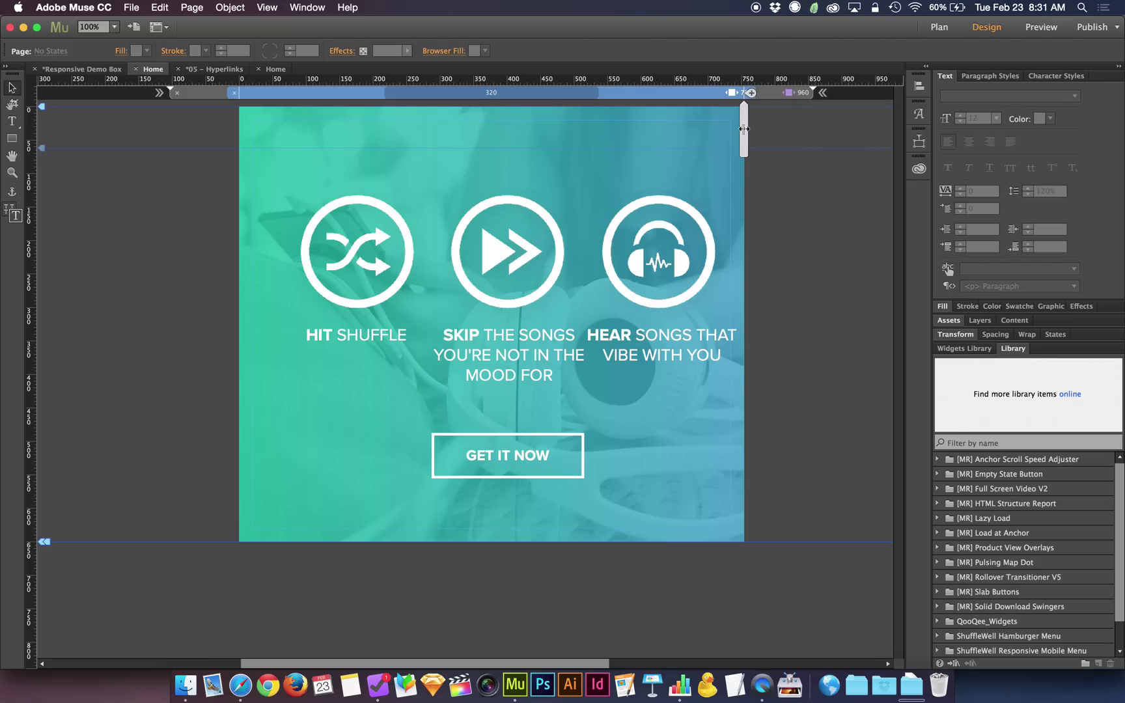
# In the 790 layout, stretch the green background to about 840 px tall and move GET IT NOW lower
pyautogui.click(690, 95)
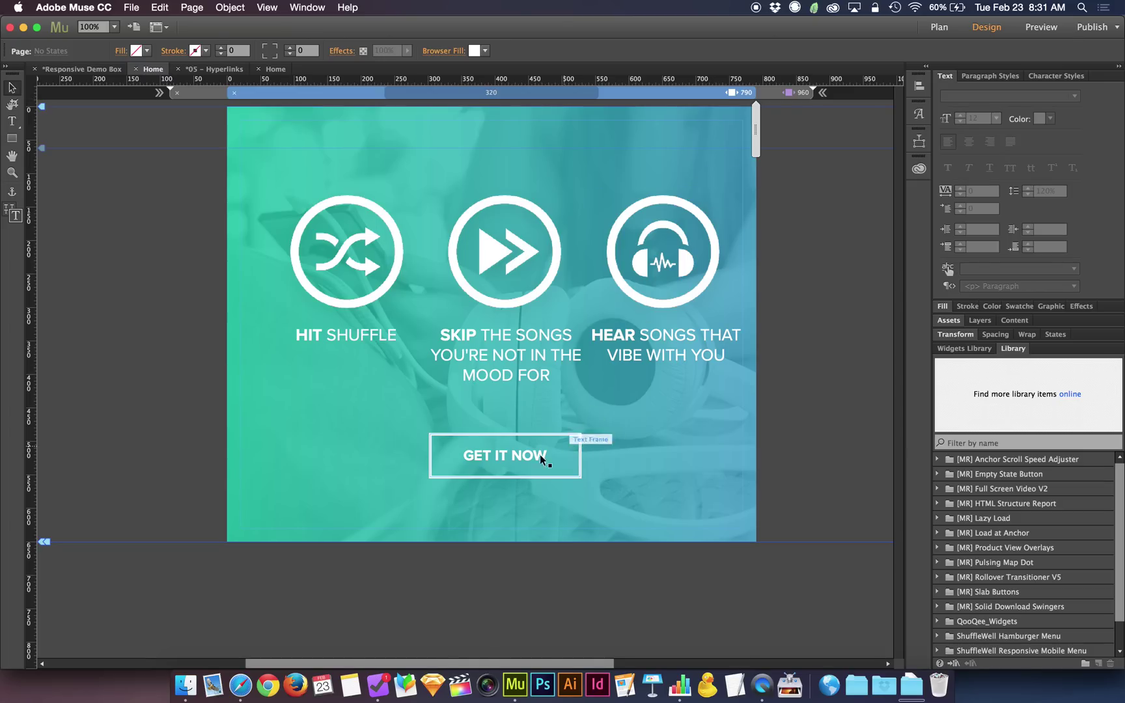
pyautogui.moveTo(551, 564); pyautogui.dragTo(482, 655)
pyautogui.moveTo(509, 356); pyautogui.dragTo(505, 588)
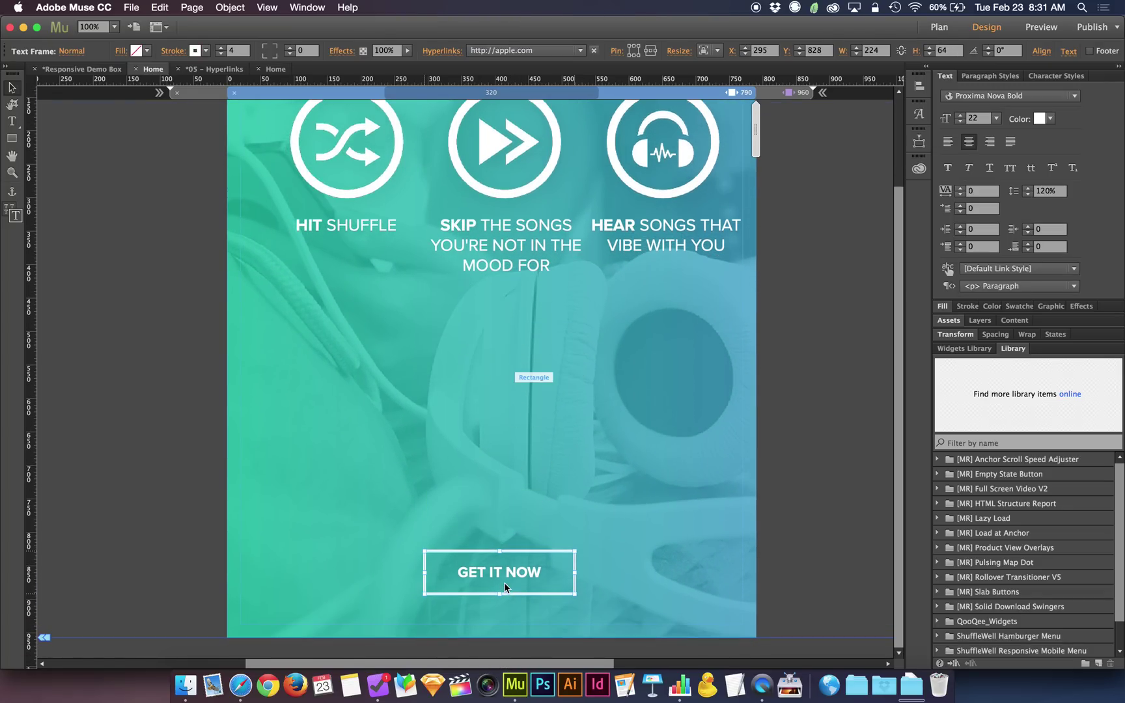
# Stack the play and headphones columns below shuffle, with shuffle moved to the top centre
pyautogui.scroll(5, 540, 460)
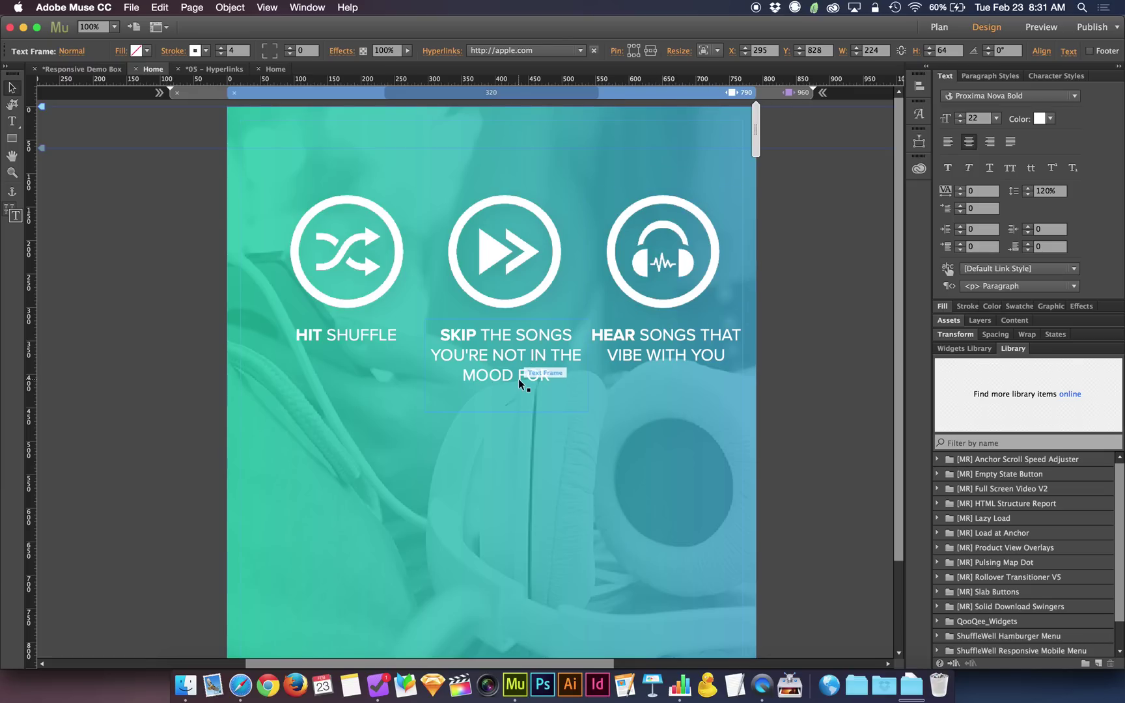
pyautogui.click(511, 279)
pyautogui.moveTo(510, 279); pyautogui.dragTo(510, 440)
pyautogui.click(647, 357)
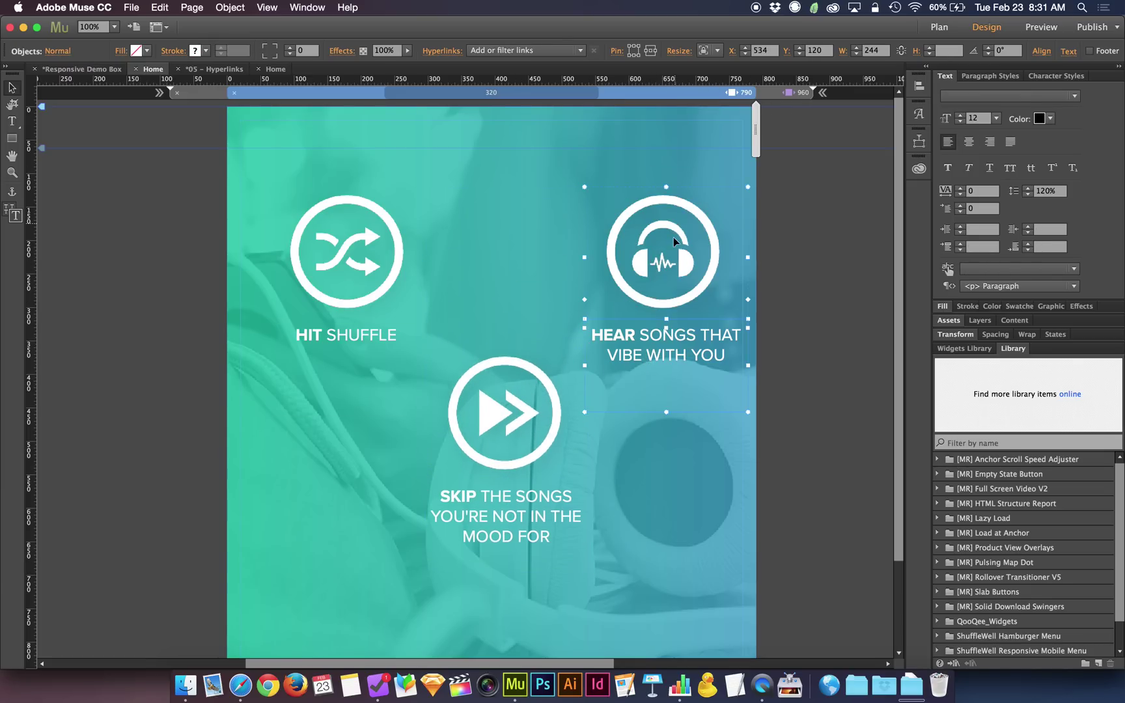
pyautogui.moveTo(673, 237); pyautogui.dragTo(513, 612)
pyautogui.click(352, 301)
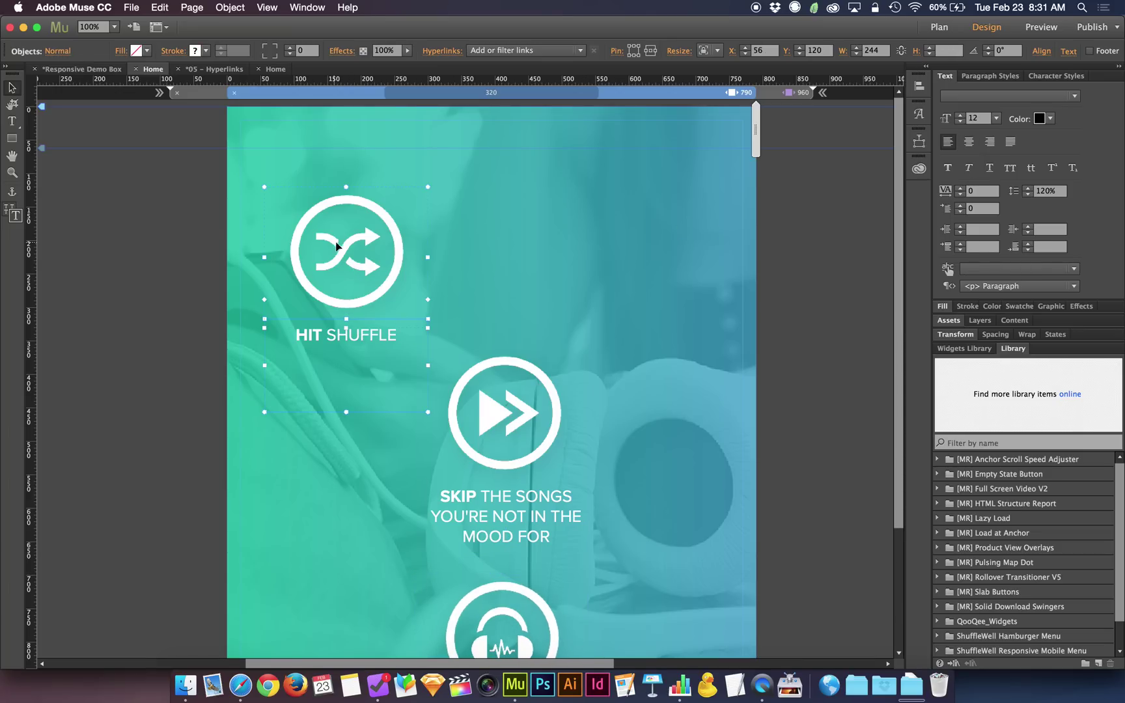
pyautogui.moveTo(335, 245); pyautogui.dragTo(479, 193)
# Align the horizontal centers of the stacked columns and the GET IT NOW button
pyautogui.keyDown('shift'); pyautogui.click(497, 393); pyautogui.keyUp('shift')
pyautogui.keyDown('shift'); pyautogui.click(497, 504); pyautogui.keyUp('shift')
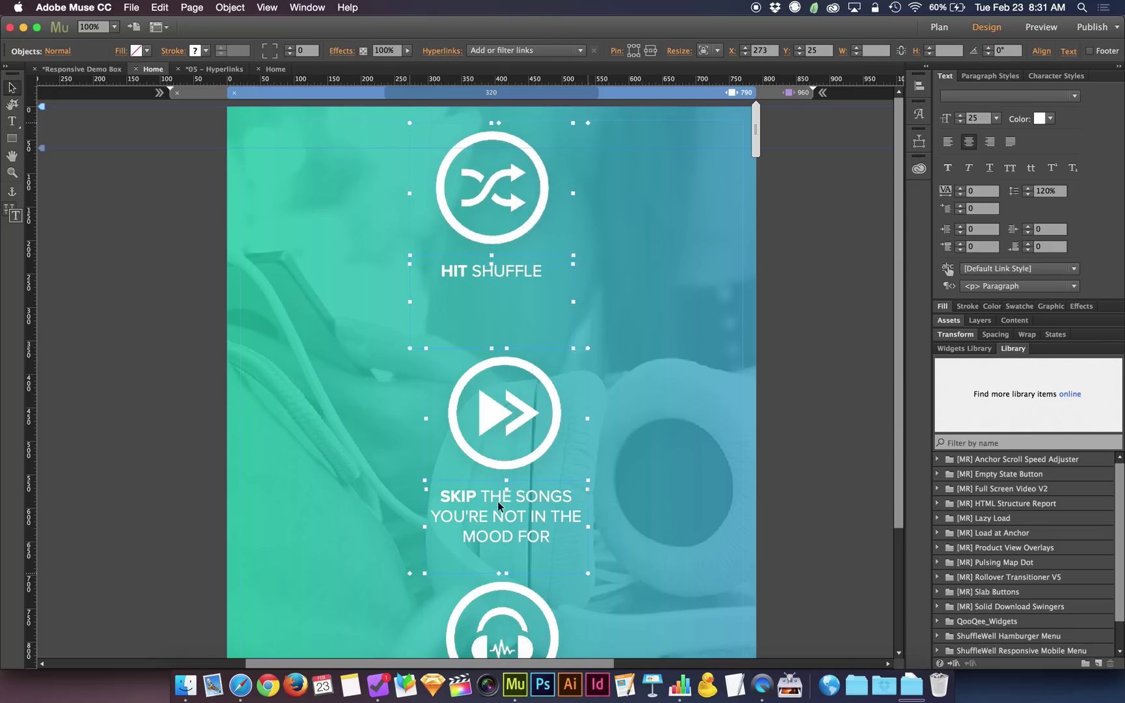
pyautogui.scroll(-5, 498, 501)
pyautogui.keyDown('shift'); pyautogui.click(498, 559); pyautogui.keyUp('shift')
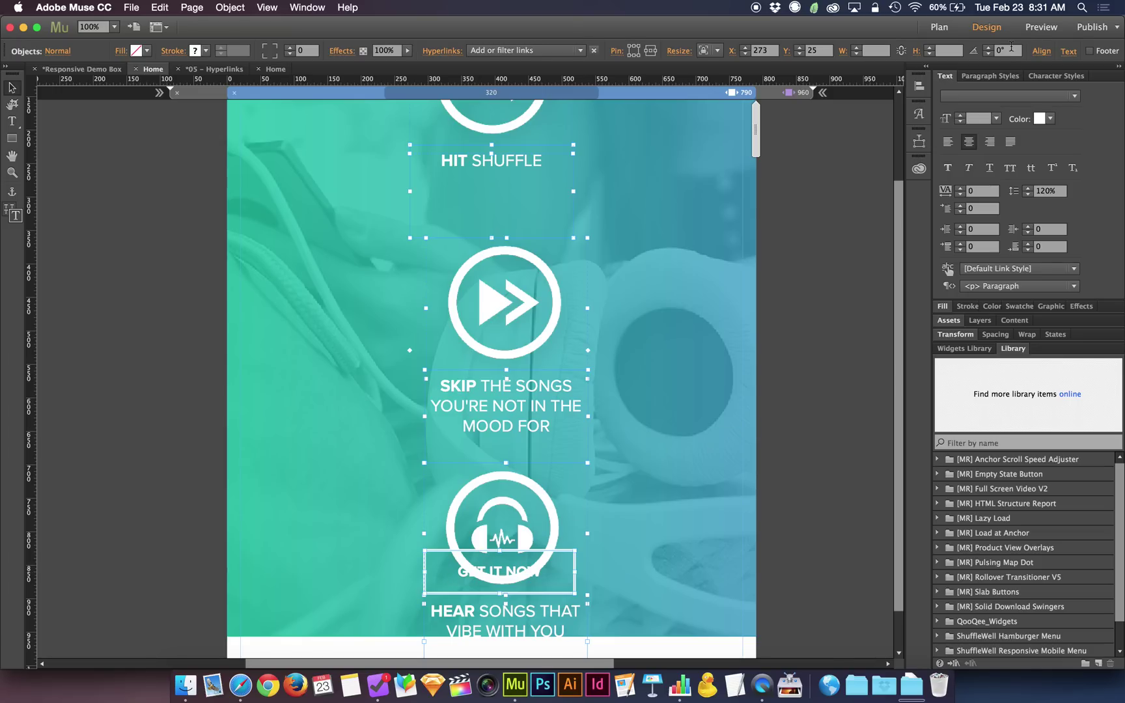
pyautogui.click(1041, 51)
pyautogui.click(1008, 89)
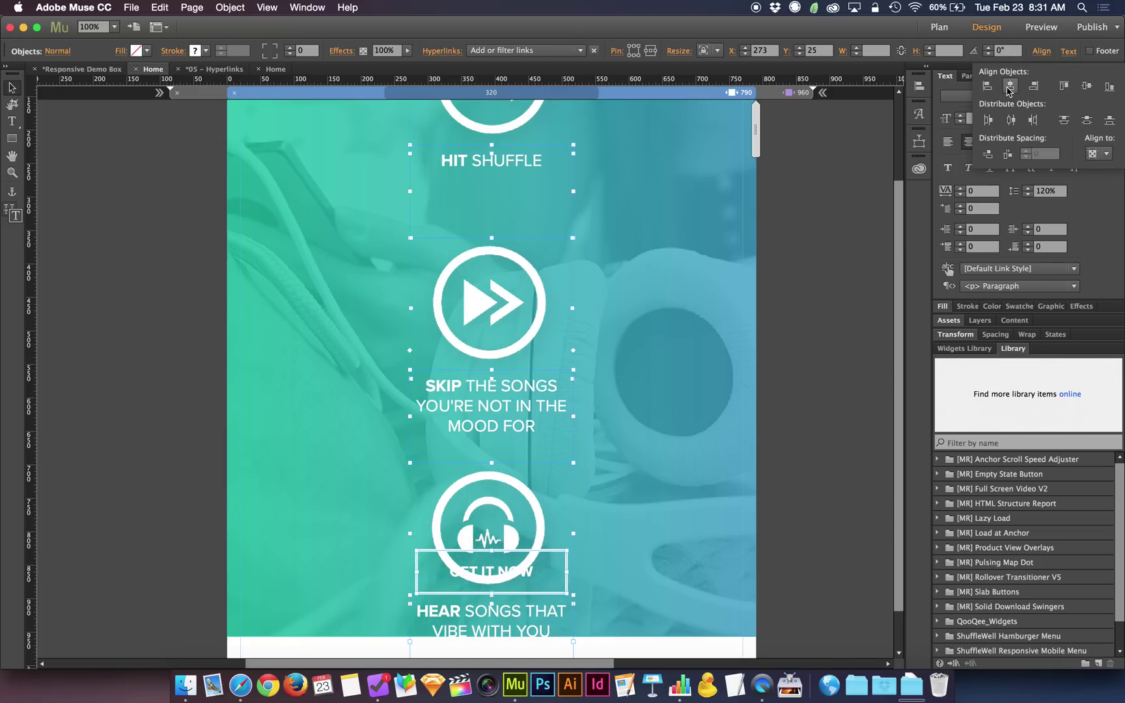
pyautogui.scroll(-1, 770, 398)
pyautogui.scroll(-2, 770, 399)
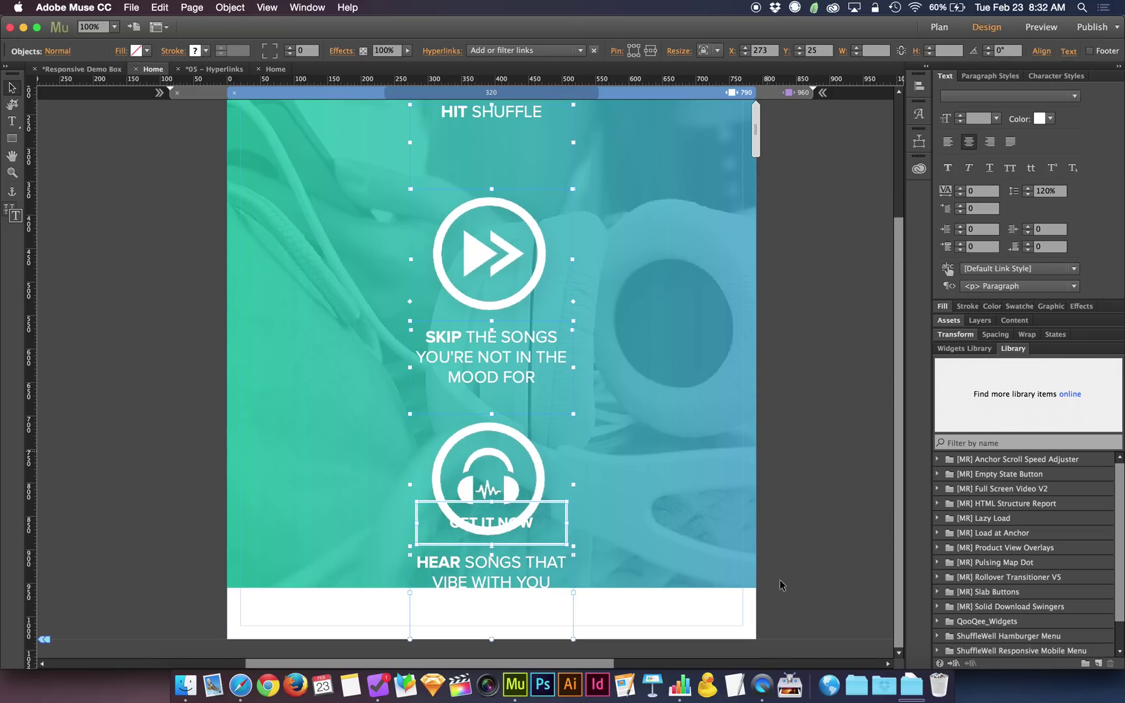
# Extend the green background further down and move GET IT NOW below the headphones column
pyautogui.click(797, 615)
pyautogui.click(703, 563)
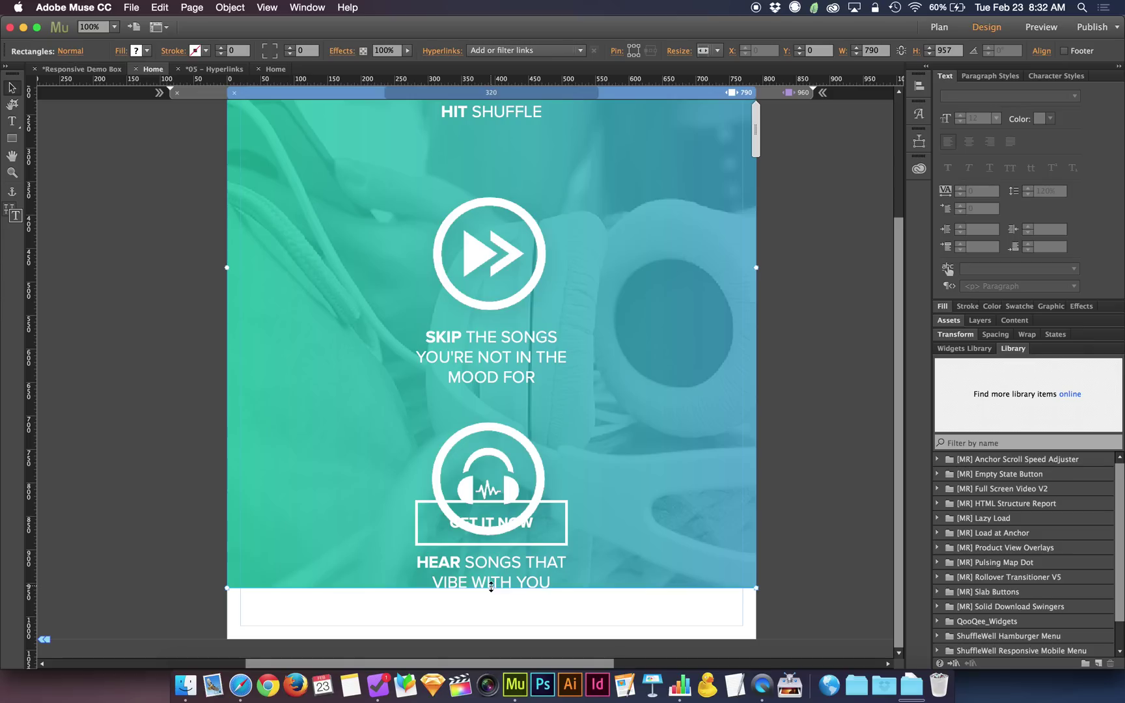
pyautogui.moveTo(491, 588); pyautogui.dragTo(483, 664)
pyautogui.click(549, 307)
pyautogui.moveTo(549, 307); pyautogui.dragTo(533, 528)
pyautogui.click(819, 402)
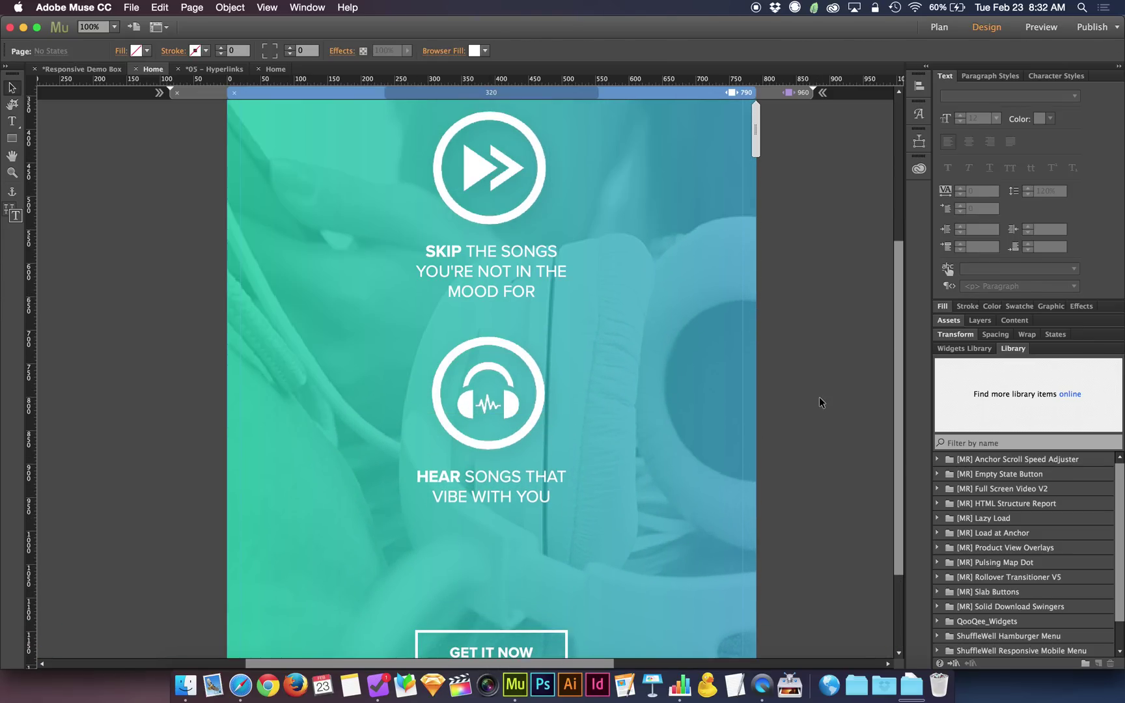
# Nudge the play column up slightly, then preview the layout at a narrower width
pyautogui.scroll(5, 818, 402)
pyautogui.click(506, 435)
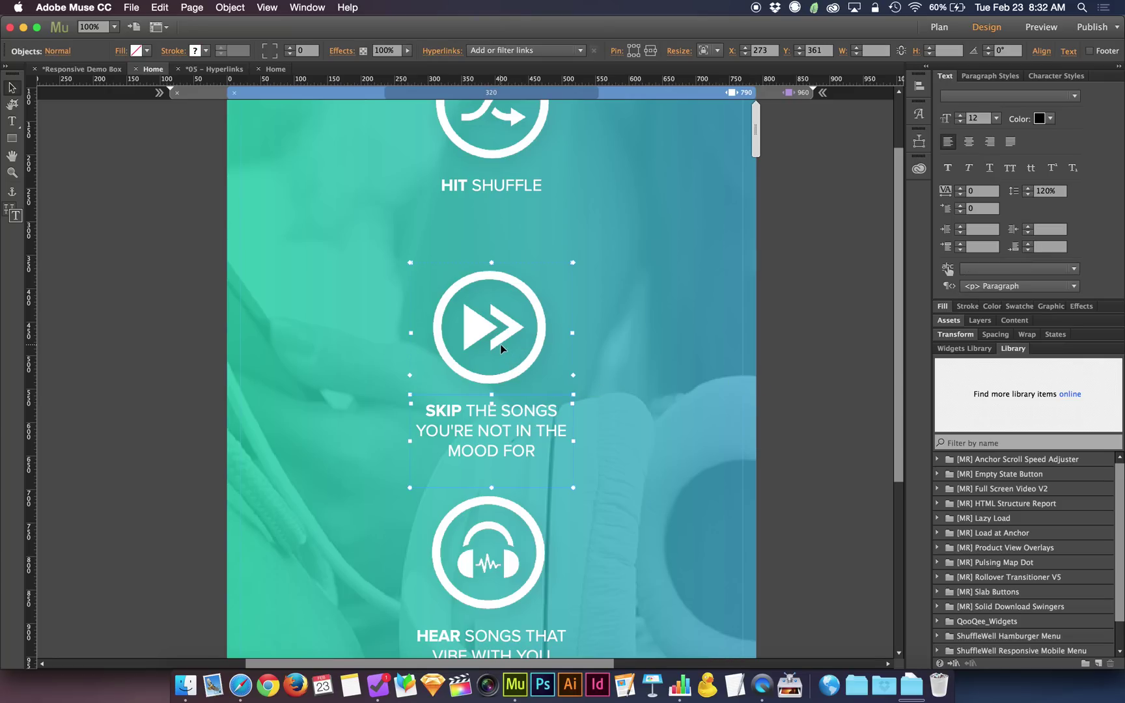
pyautogui.keyDown('shift'); pyautogui.click(500, 343); pyautogui.keyUp('shift')
pyautogui.moveTo(500, 344); pyautogui.dragTo(499, 319)
pyautogui.click(786, 272)
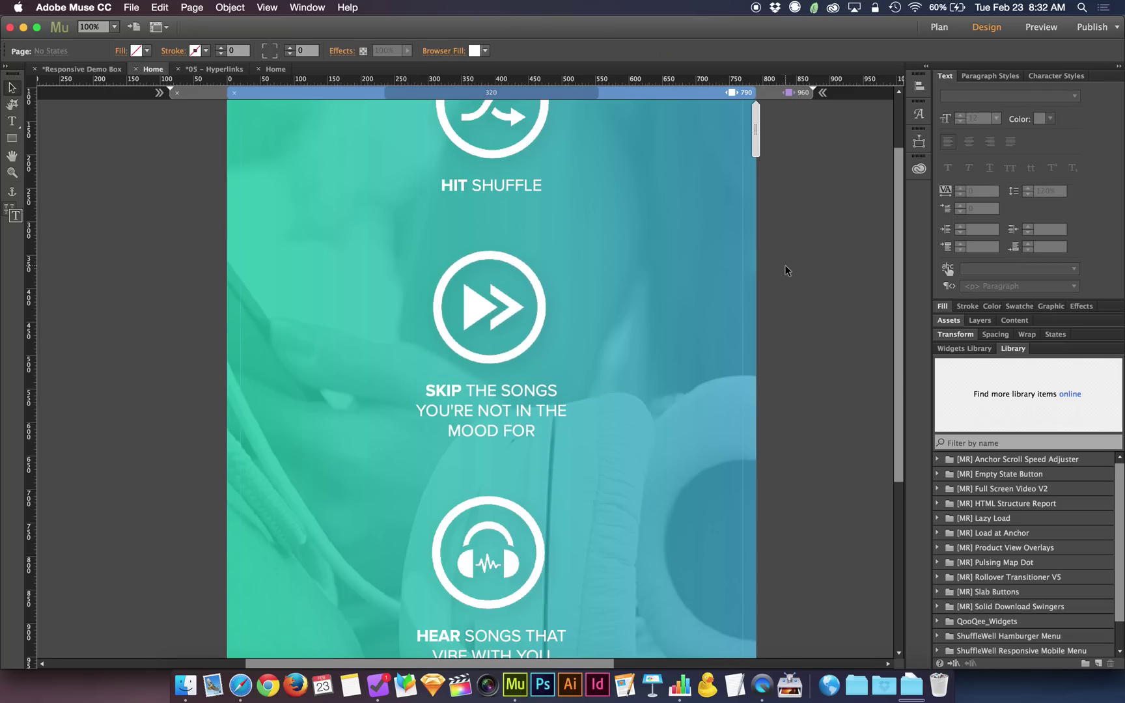
pyautogui.scroll(2, 786, 271)
pyautogui.scroll(-6, 785, 269)
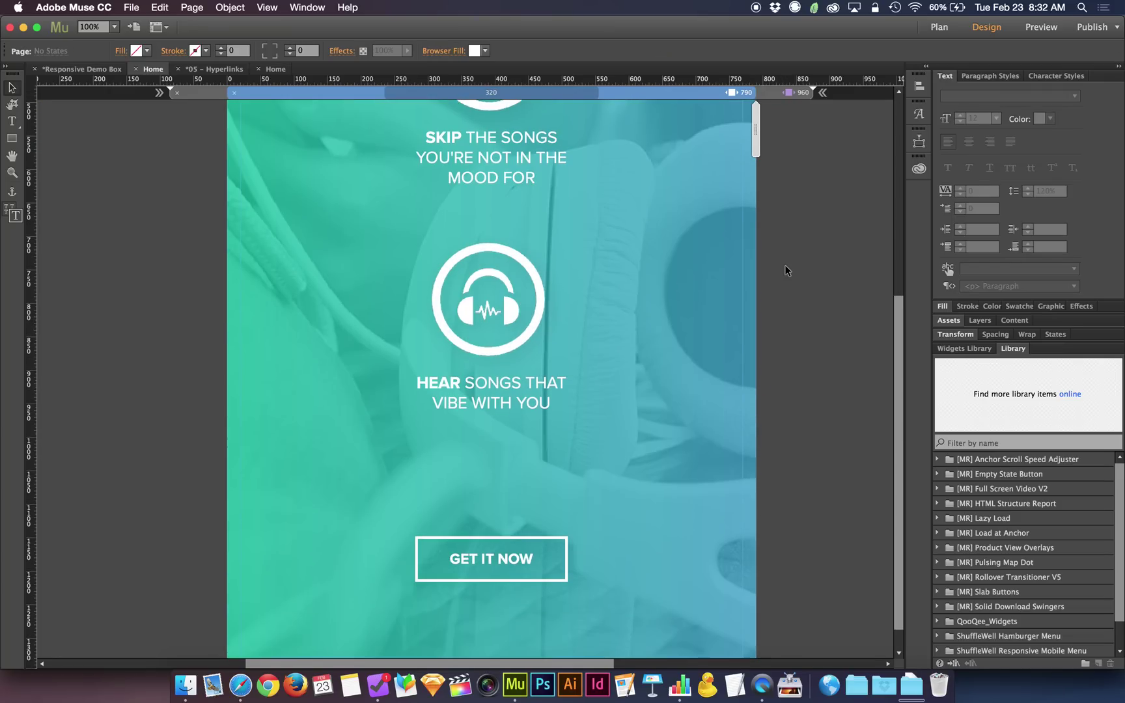
pyautogui.scroll(5, 785, 269)
pyautogui.moveTo(756, 115); pyautogui.dragTo(543, 138)
pyautogui.click(573, 304)
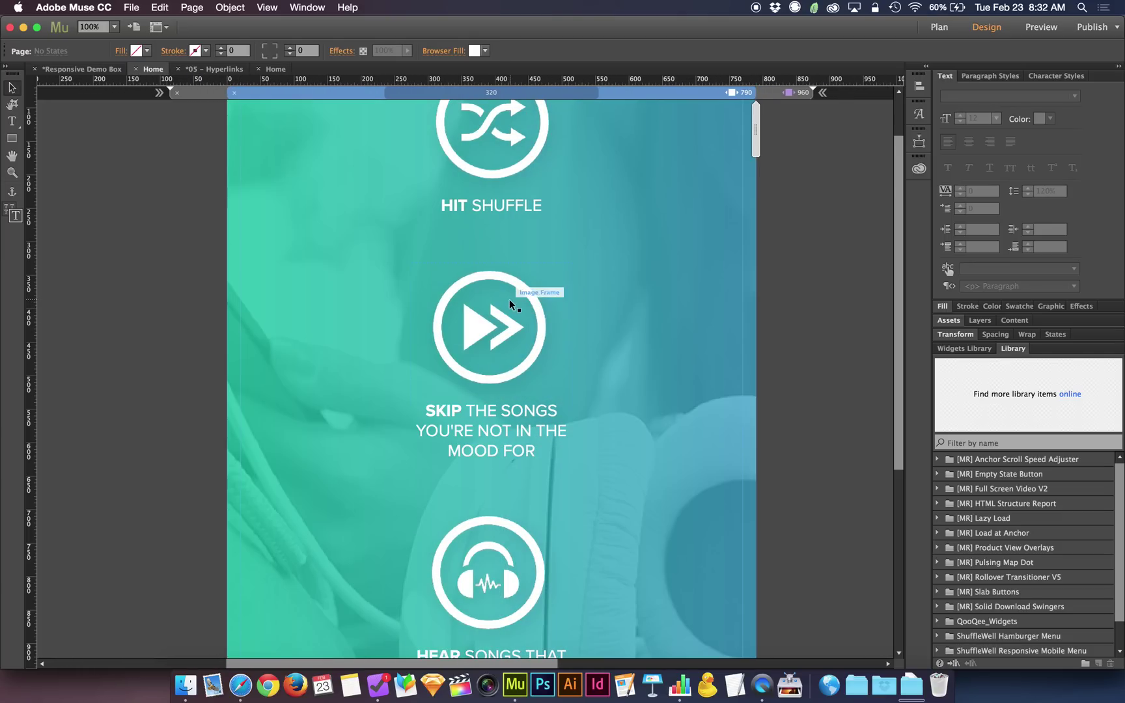
pyautogui.click(541, 303)
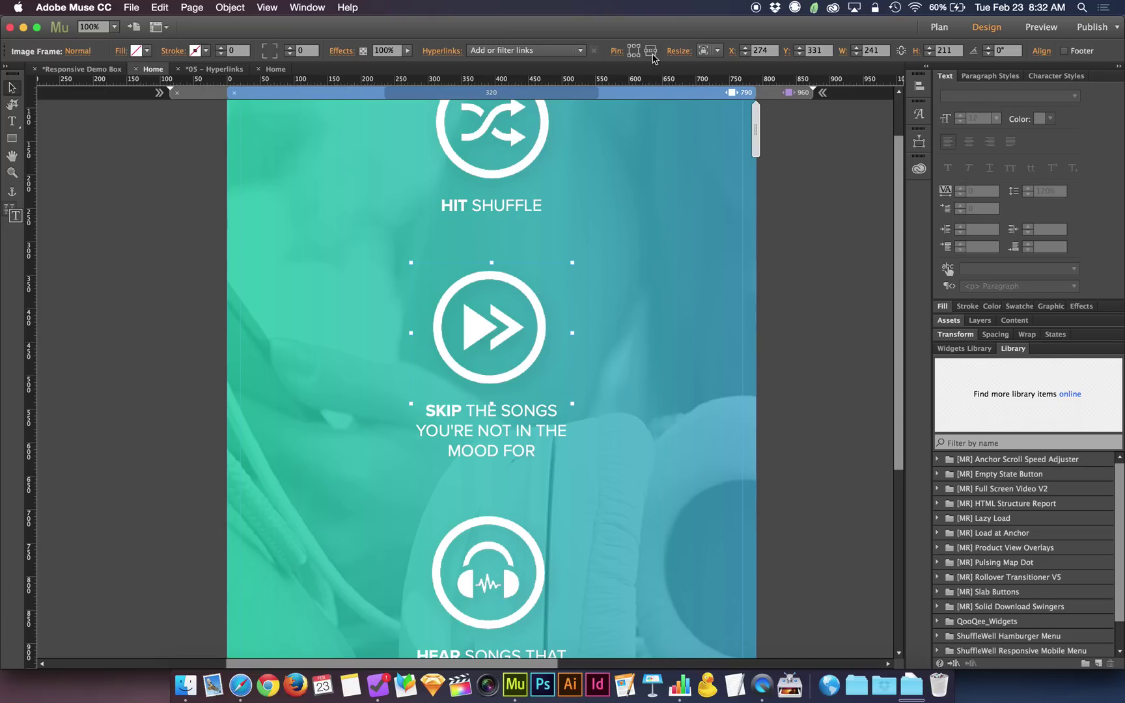
pyautogui.click(800, 95)
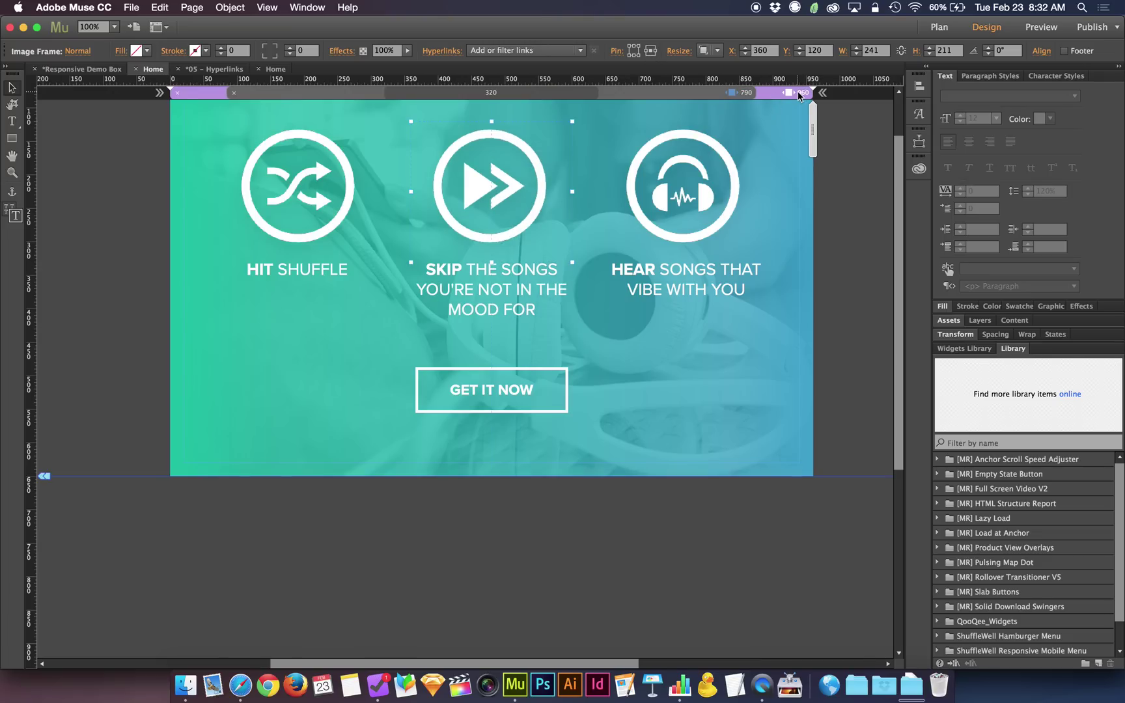
pyautogui.click(703, 95)
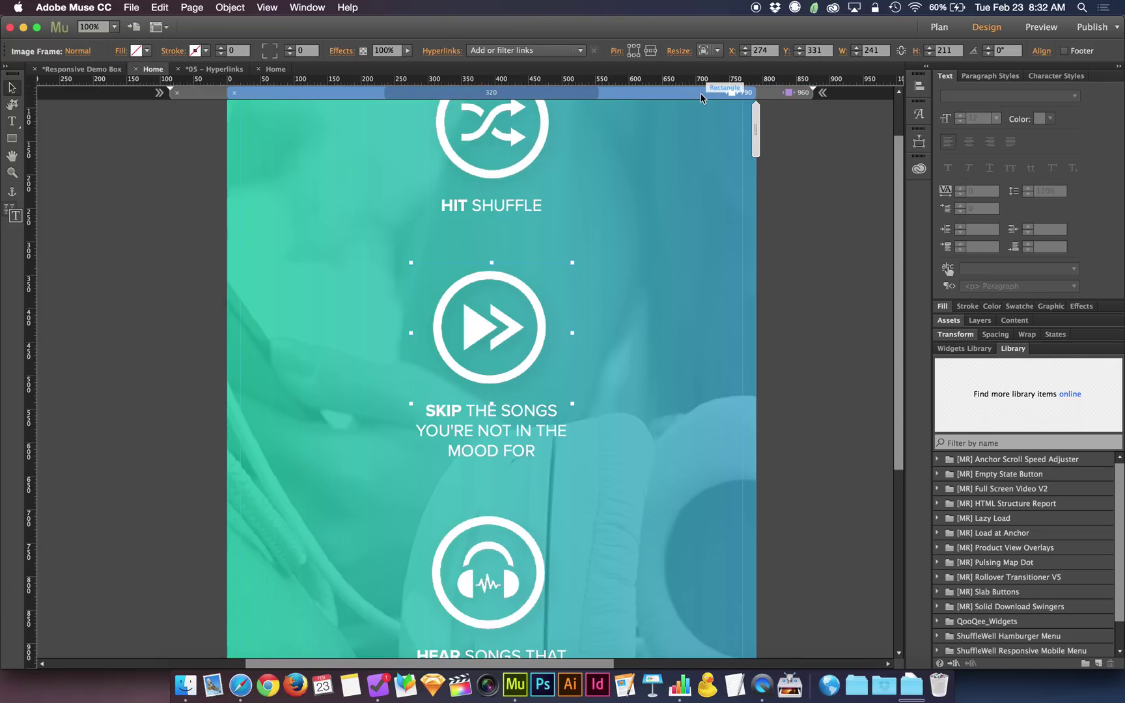
pyautogui.click(776, 92)
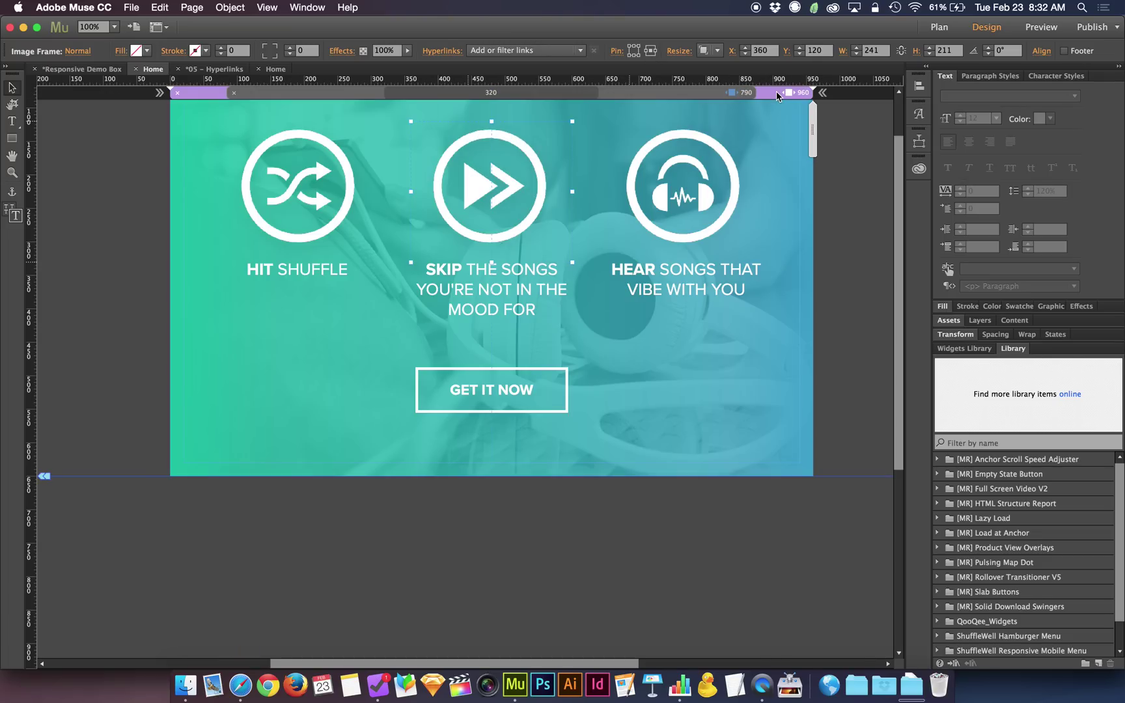
pyautogui.click(844, 314)
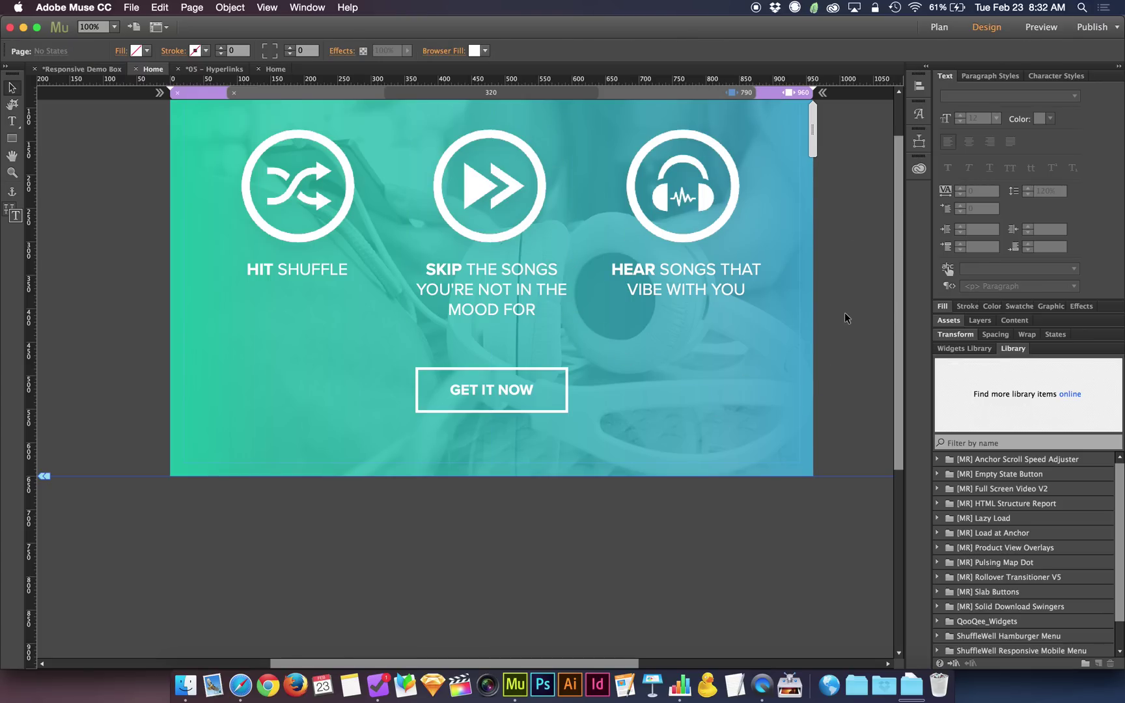
pyautogui.click(662, 95)
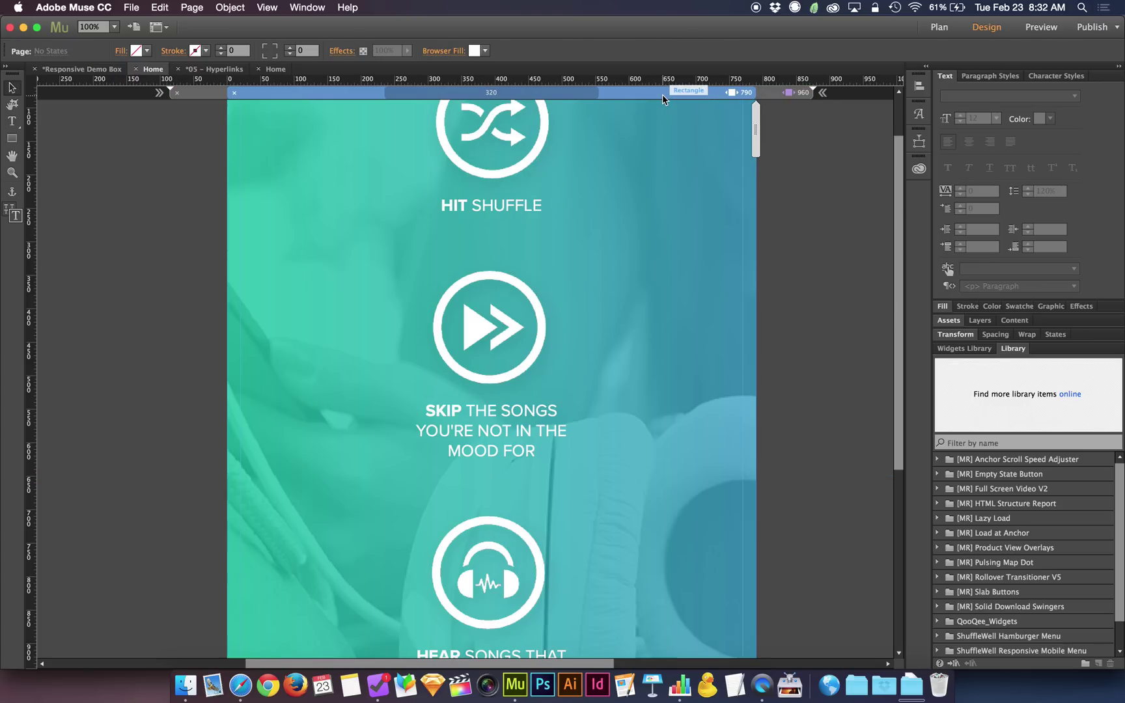
pyautogui.click(484, 177)
pyautogui.keyDown('shift'); pyautogui.click(489, 203); pyautogui.keyUp('shift')
pyautogui.keyDown('shift'); pyautogui.click(490, 294); pyautogui.keyUp('shift')
pyautogui.keyDown('shift'); pyautogui.click(485, 422); pyautogui.keyUp('shift')
pyautogui.scroll(-1, 485, 422)
pyautogui.scroll(-3, 495, 424)
pyautogui.keyDown('shift'); pyautogui.click(510, 472); pyautogui.keyUp('shift')
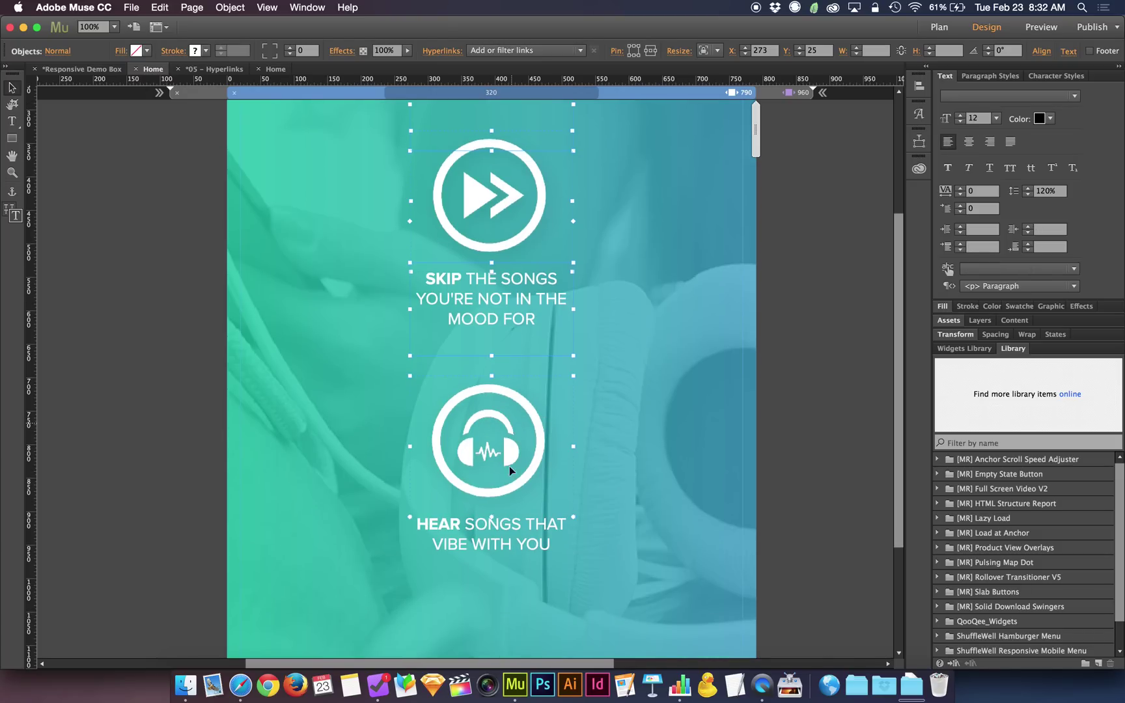
pyautogui.keyDown('shift'); pyautogui.click(498, 528); pyautogui.keyUp('shift')
pyautogui.scroll(-1, 499, 533)
pyautogui.scroll(-3, 498, 528)
pyautogui.keyDown('shift'); pyautogui.click(493, 562); pyautogui.keyUp('shift')
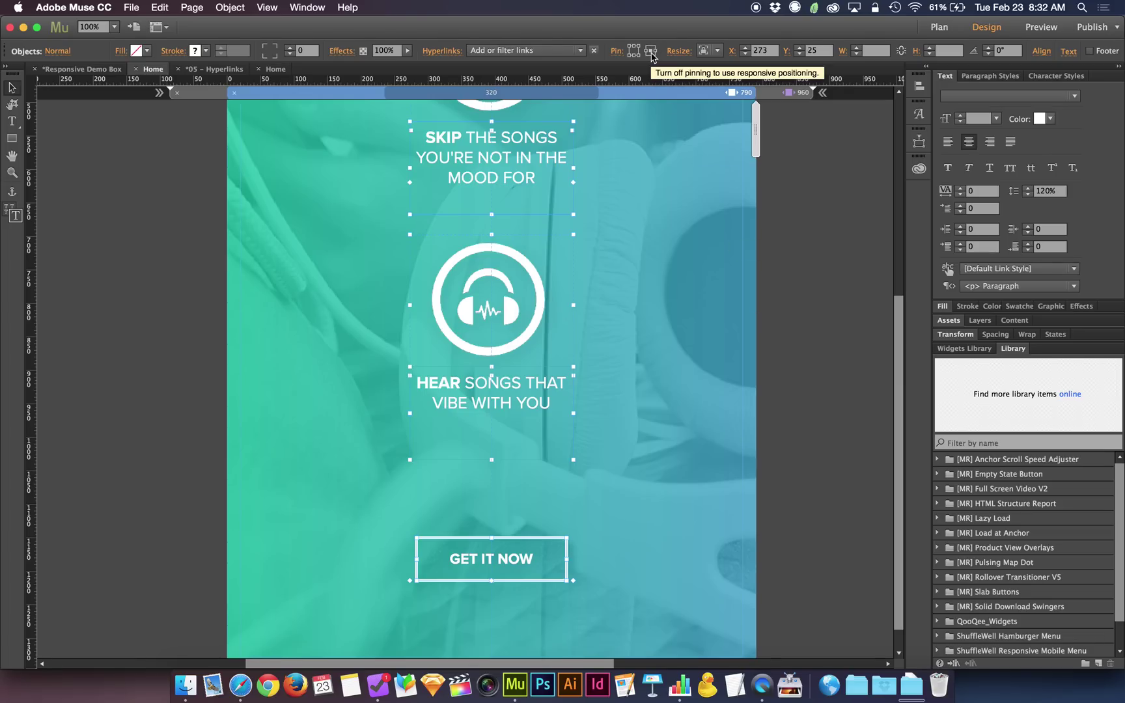
pyautogui.click(767, 234)
pyautogui.scroll(3, 484, 275)
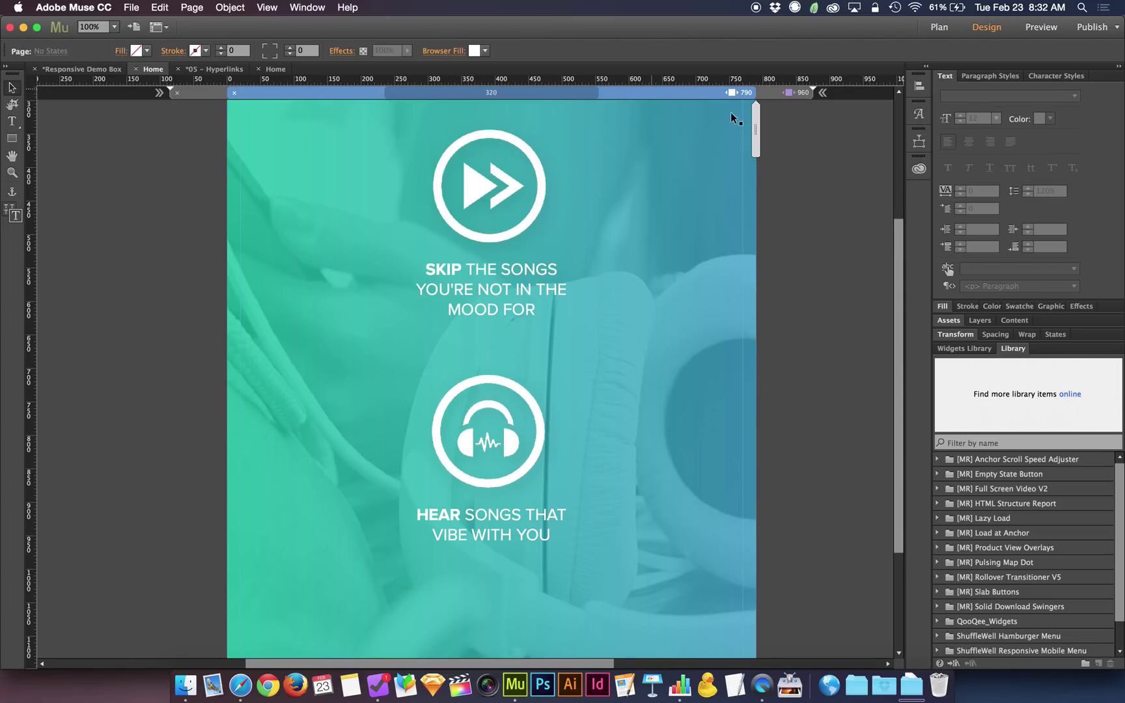
# Widen the preview back to desktop width and switch to the 960 breakpoint layout
pyautogui.moveTo(755, 127)
pyautogui.mouseDown()
pyautogui.moveTo(783, 127)
pyautogui.moveTo(771, 99)
pyautogui.moveTo(755, 124)
pyautogui.moveTo(819, 120)
pyautogui.moveTo(612, 130)
pyautogui.moveTo(637, 139)
pyautogui.moveTo(612, 132)
pyautogui.moveTo(701, 130)
pyautogui.moveTo(600, 130)
pyautogui.moveTo(627, 132)
pyautogui.mouseUp()
pyautogui.moveTo(715, 133); pyautogui.dragTo(775, 99)
pyautogui.click(774, 99)
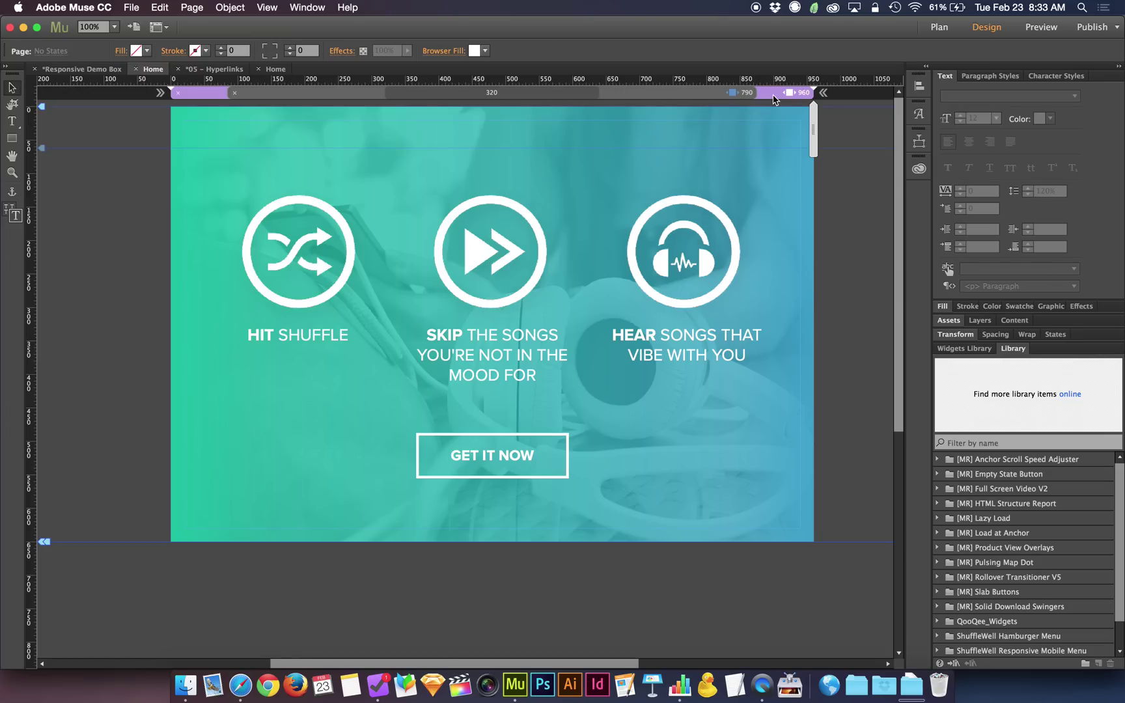
pyautogui.doubleClick(779, 97)
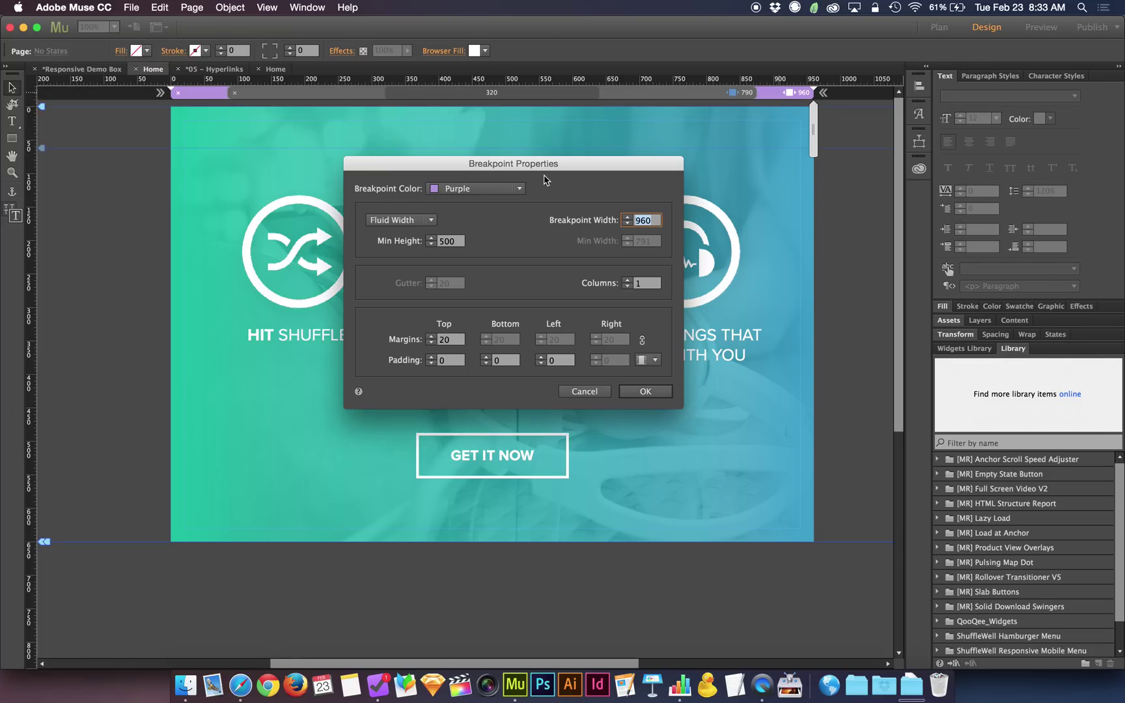
pyautogui.click(428, 222)
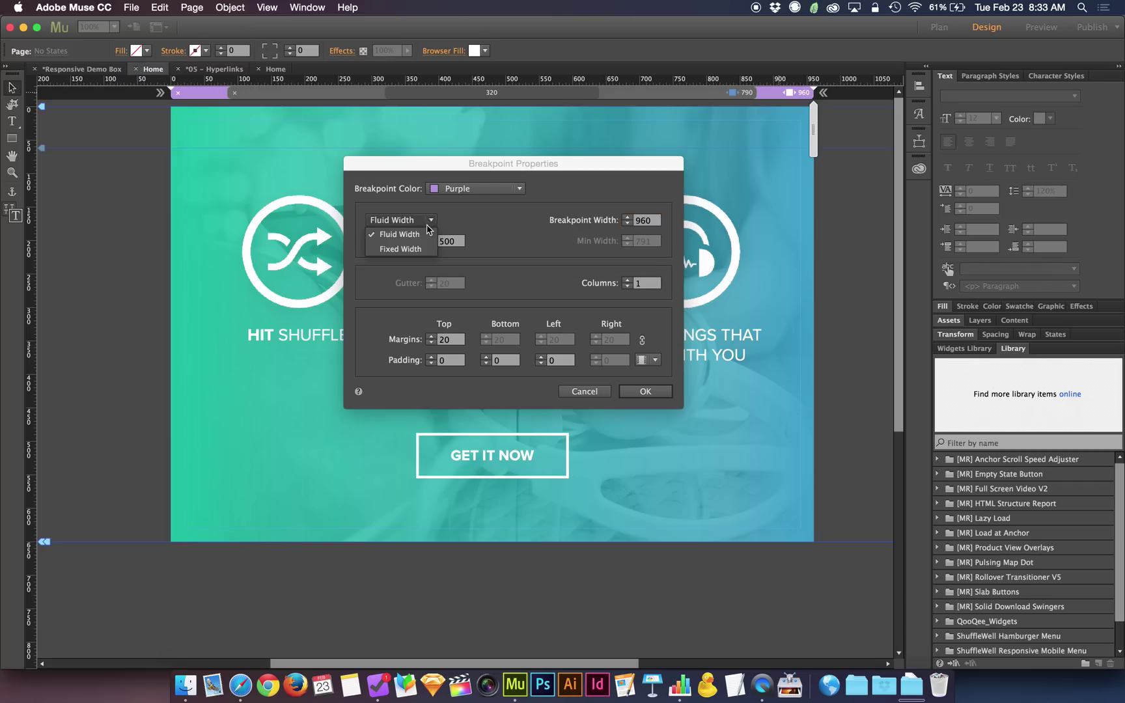
pyautogui.click(495, 220)
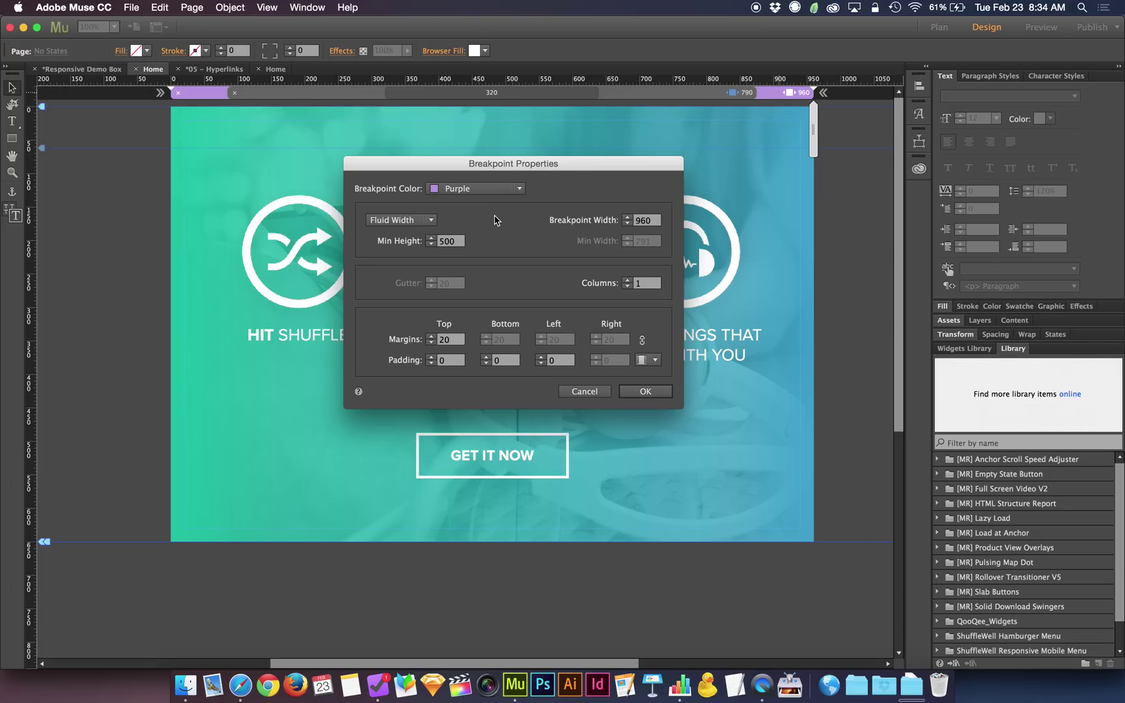
# Keep the 960 breakpoint at Fluid Width and close its properties with OK
pyautogui.click(430, 221)
pyautogui.click(427, 221)
pyautogui.click(645, 391)
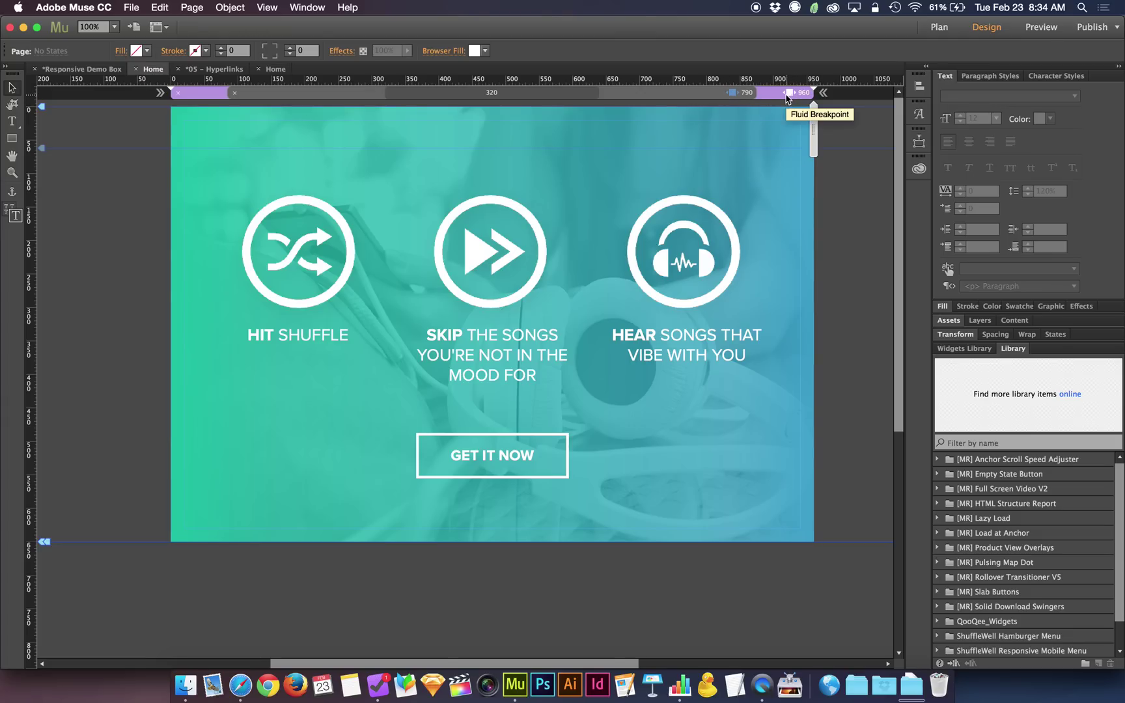
# Reopen the 960 breakpoint properties, try Fixed Width, then cancel to discard it
pyautogui.doubleClick(786, 95)
pyautogui.click(407, 220)
pyautogui.click(400, 249)
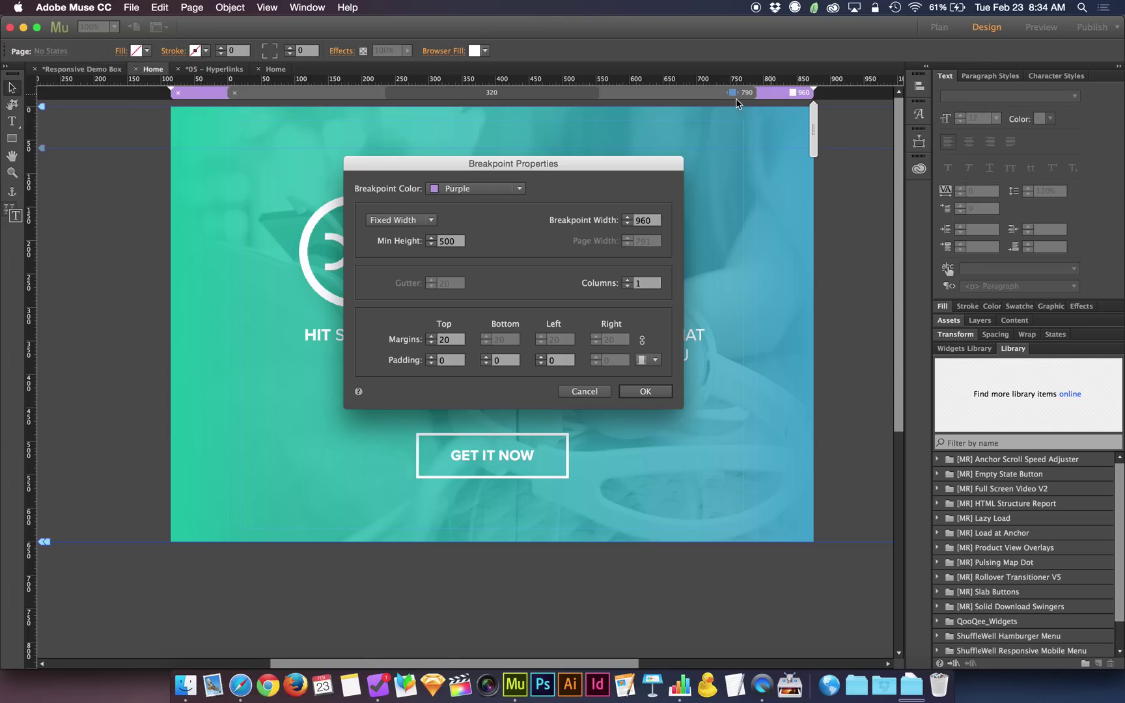
pyautogui.click(585, 392)
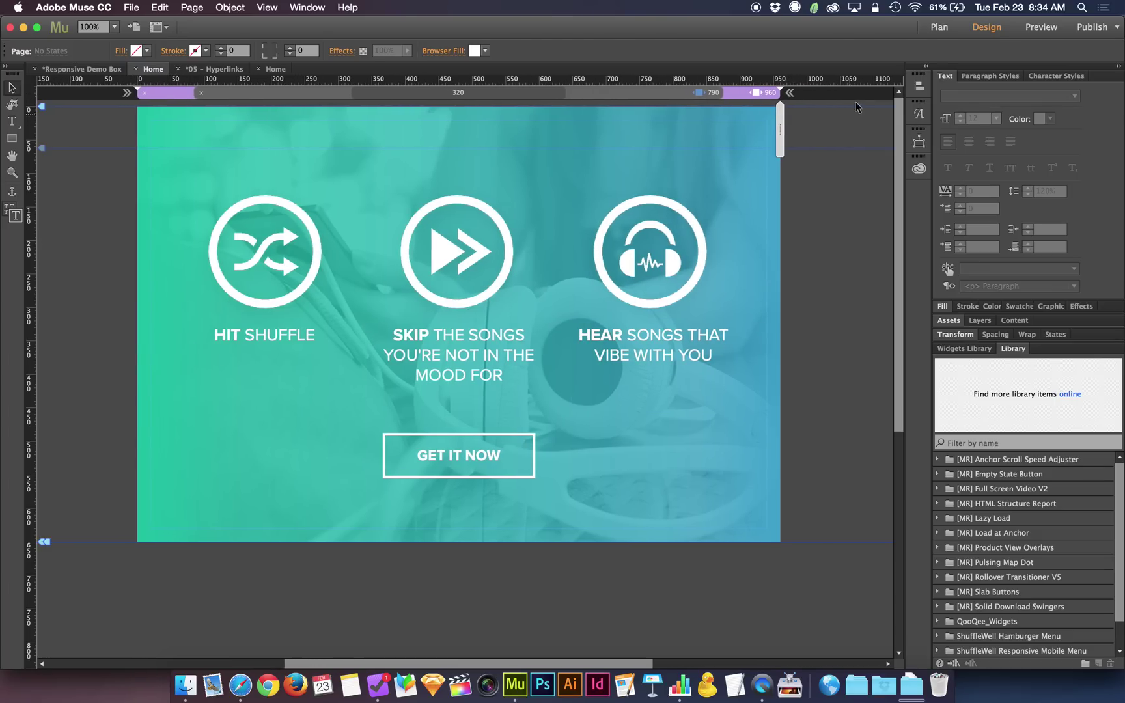
pyautogui.moveTo(783, 128); pyautogui.dragTo(844, 127)
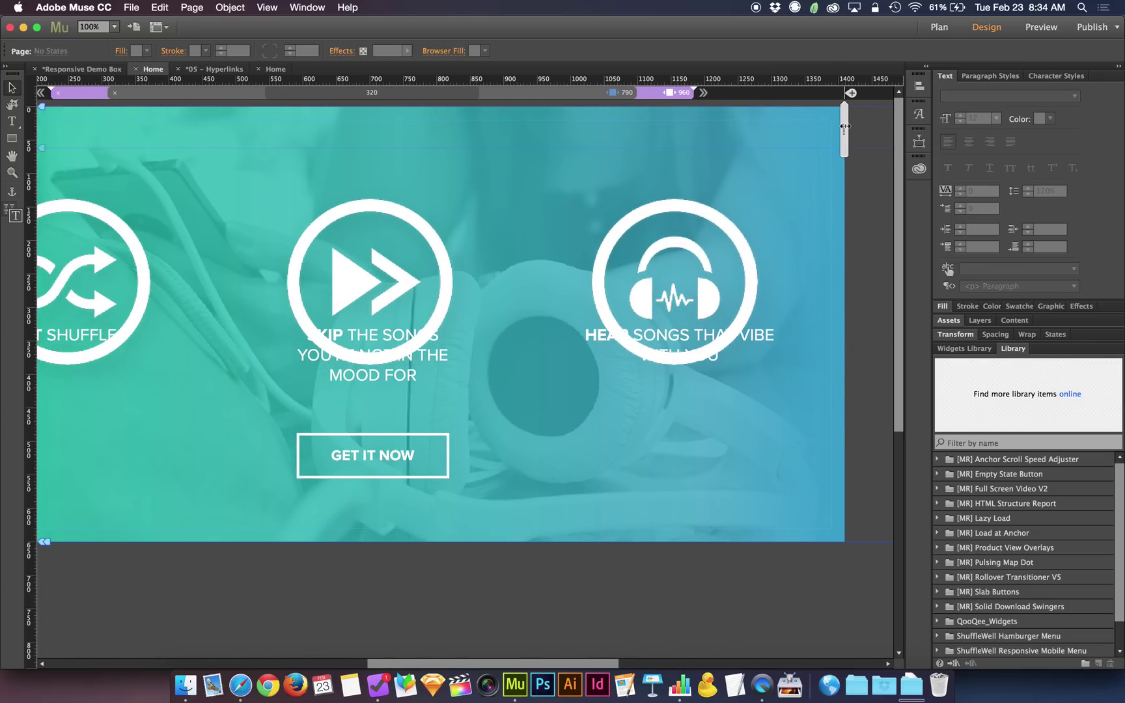
pyautogui.click(651, 95)
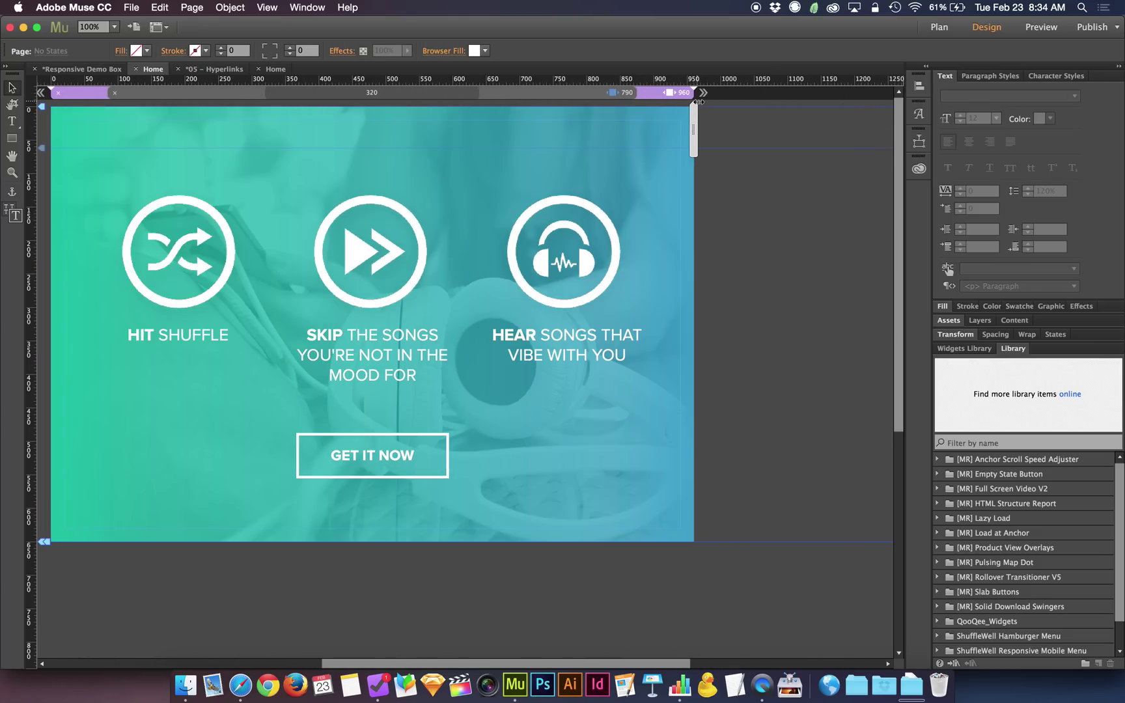
pyautogui.click(703, 96)
pyautogui.moveTo(694, 124); pyautogui.dragTo(842, 126)
pyautogui.click(651, 97)
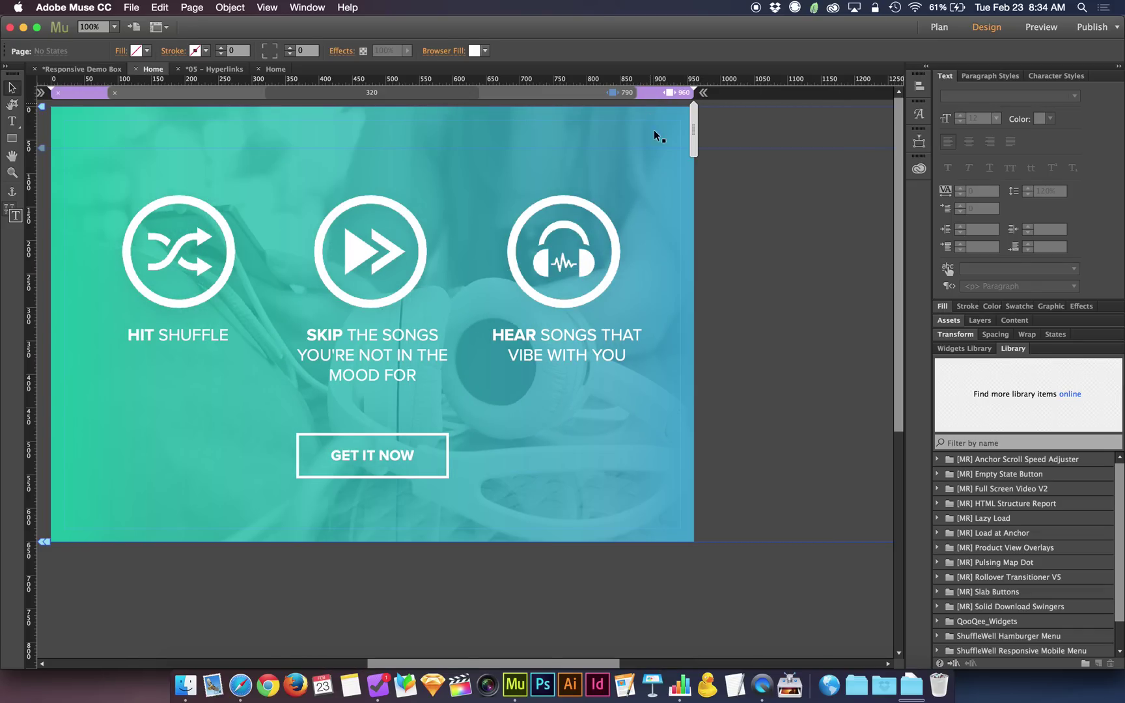
pyautogui.click(672, 209)
pyautogui.click(717, 51)
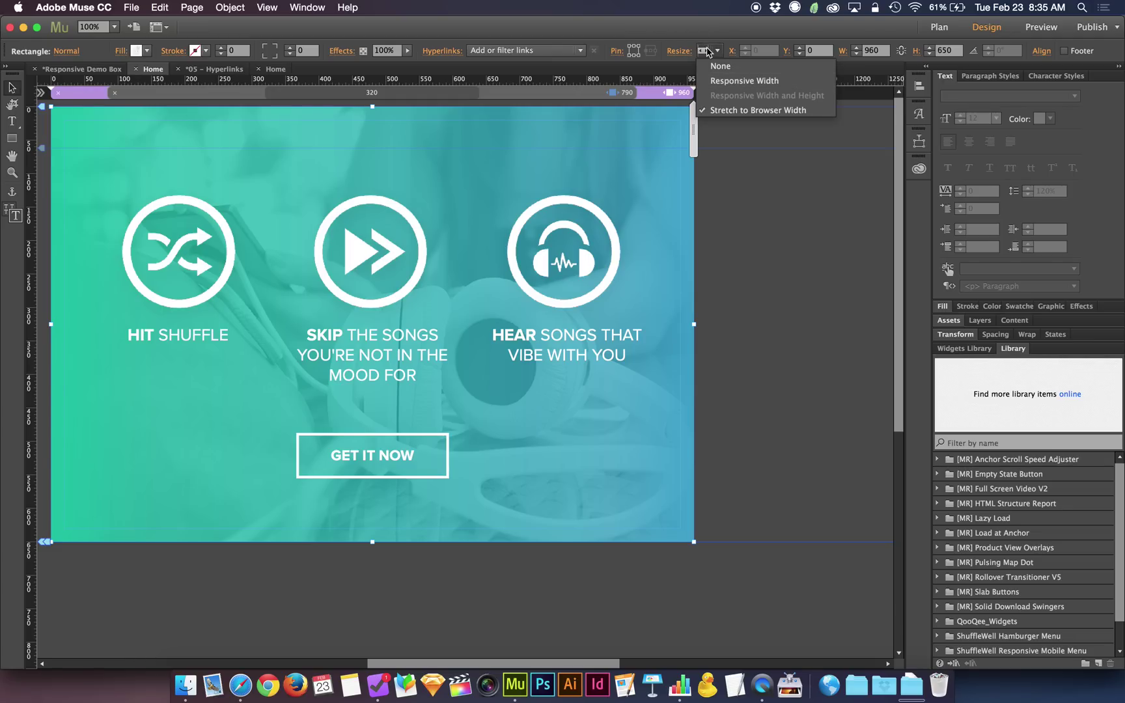
pyautogui.click(707, 50)
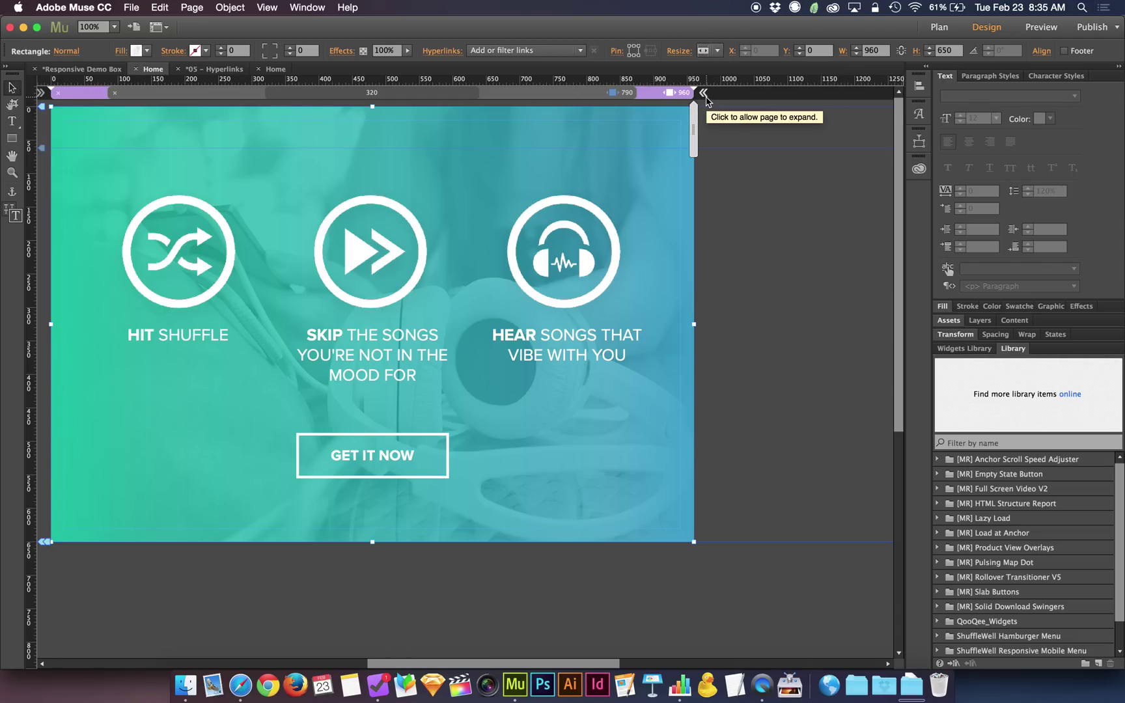
pyautogui.click(705, 93)
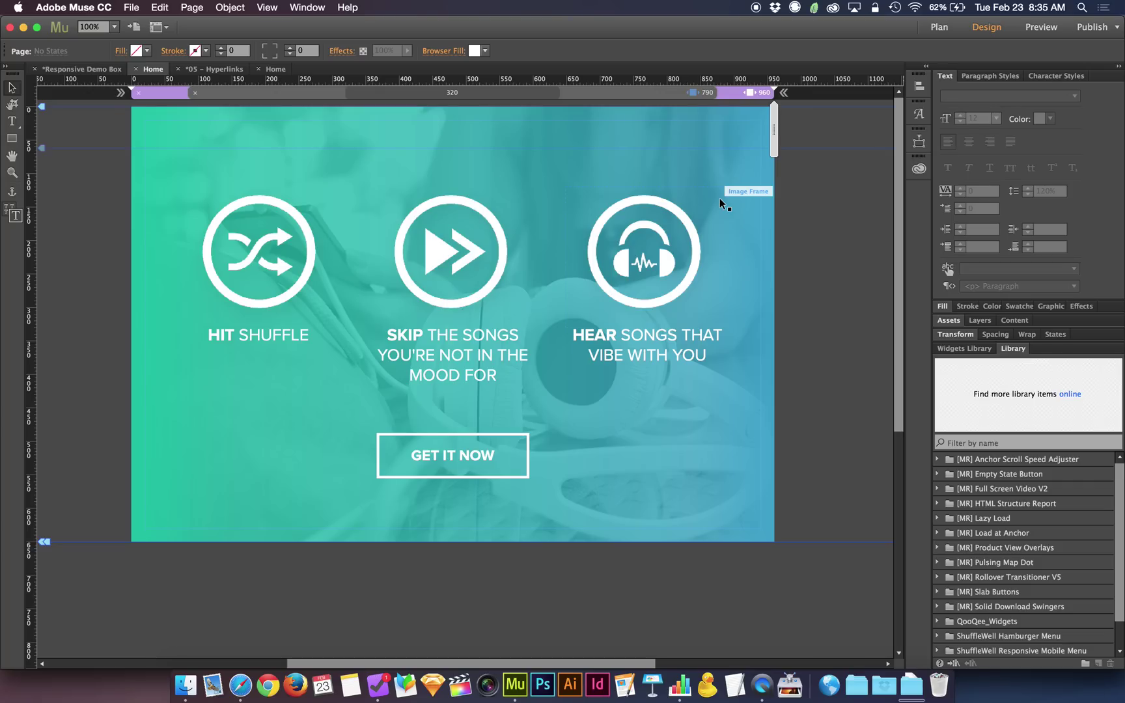
# Shift the middle breakpoint marker from 790 to 768 px, then view the 960 layout again
pyautogui.moveTo(771, 133)
pyautogui.mouseDown()
pyautogui.moveTo(851, 132)
pyautogui.moveTo(775, 133)
pyautogui.mouseUp()
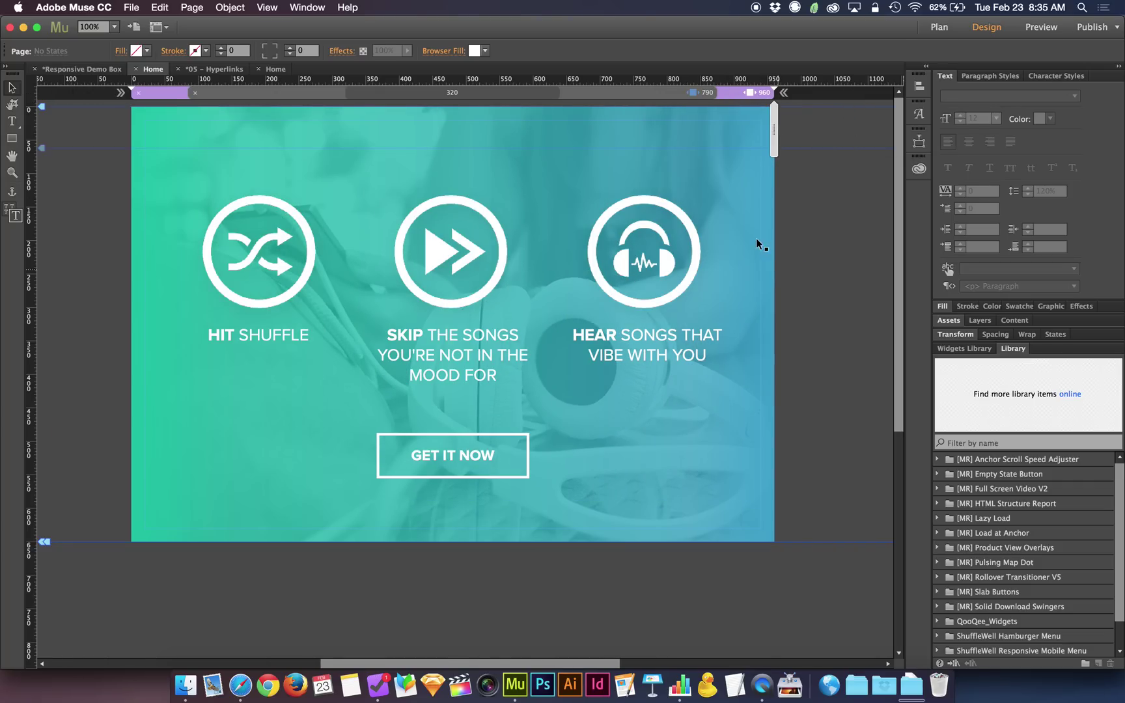
pyautogui.click(700, 94)
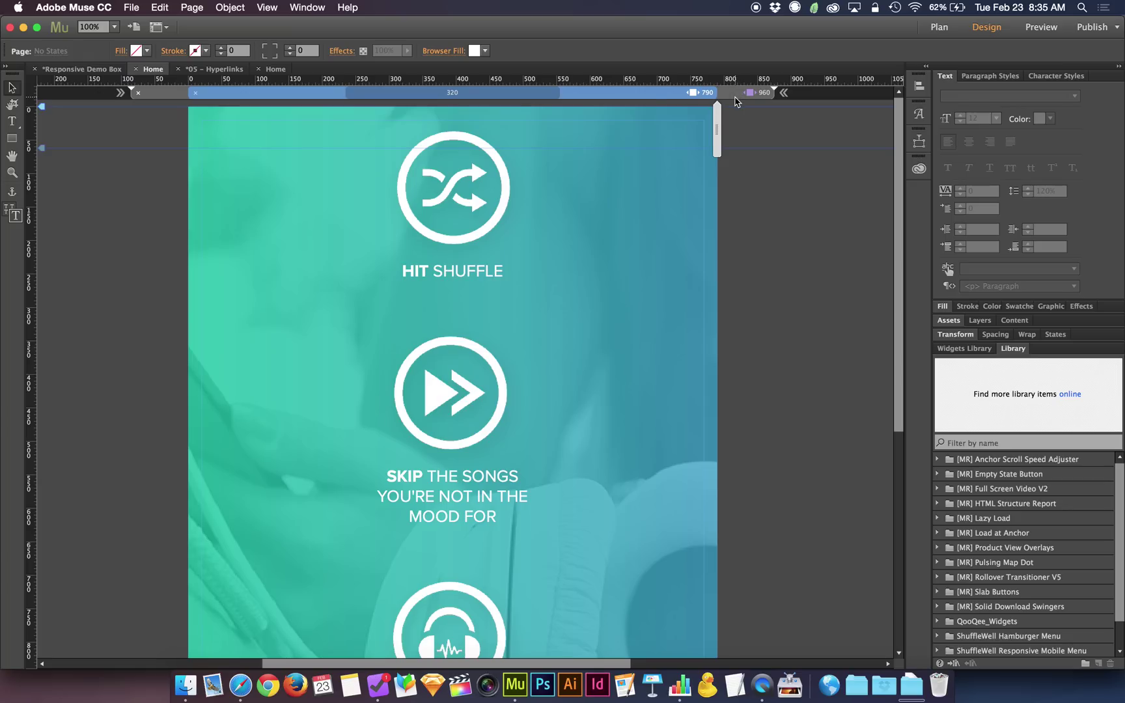
pyautogui.click(739, 96)
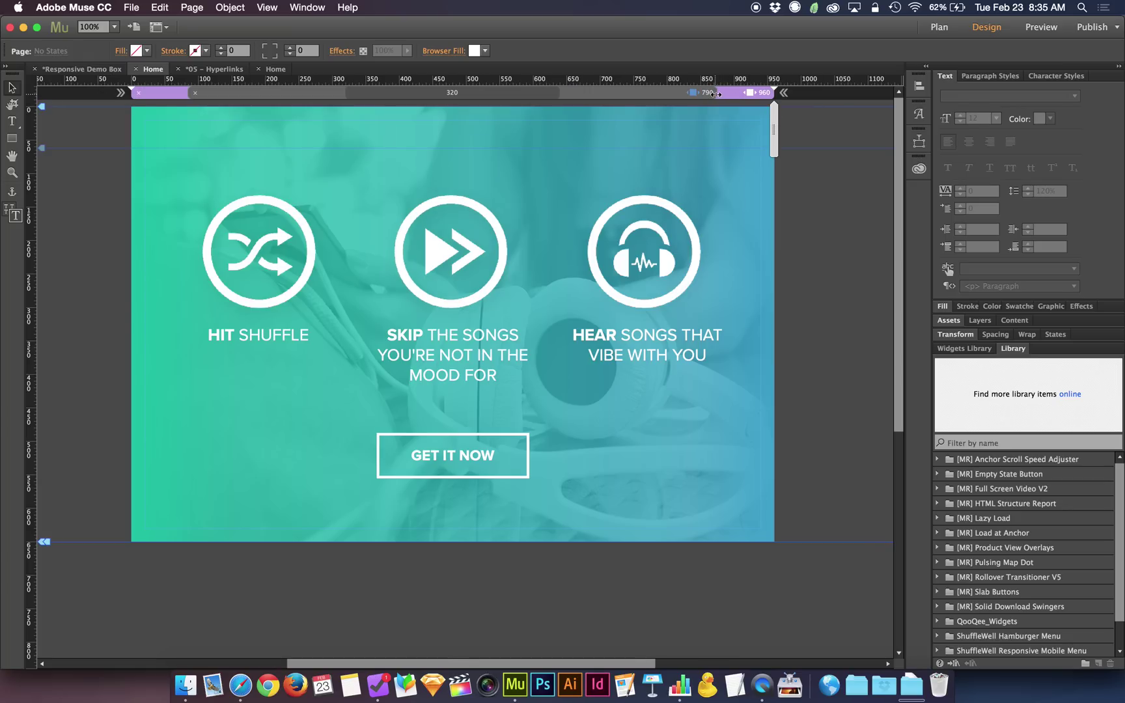
pyautogui.moveTo(715, 95)
pyautogui.mouseDown()
pyautogui.moveTo(700, 95)
pyautogui.moveTo(703, 117)
pyautogui.moveTo(692, 115)
pyautogui.moveTo(711, 95)
pyautogui.mouseUp()
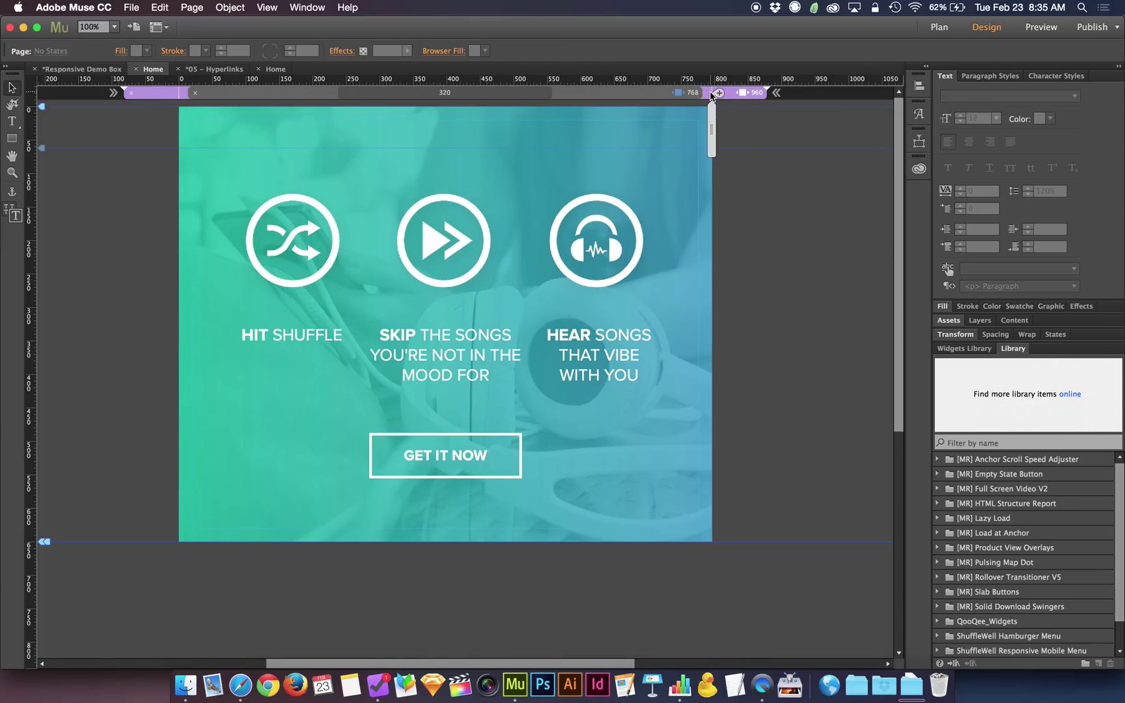
pyautogui.click(711, 94)
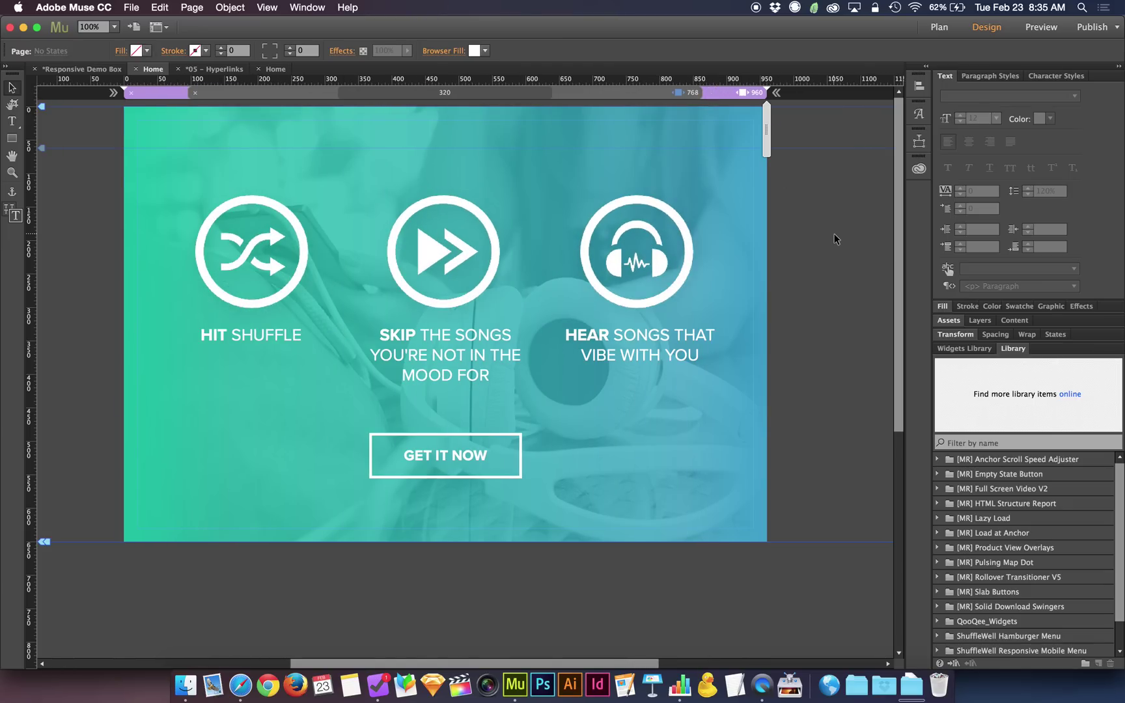